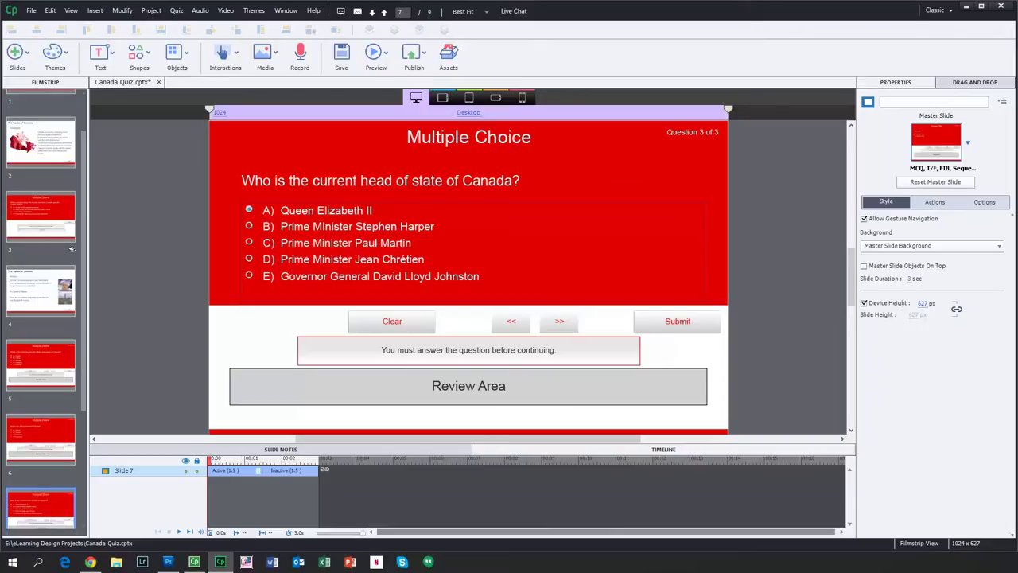
Step: Switch to Photoshop and commit the pending transform on Layer 3
click(966, 6)
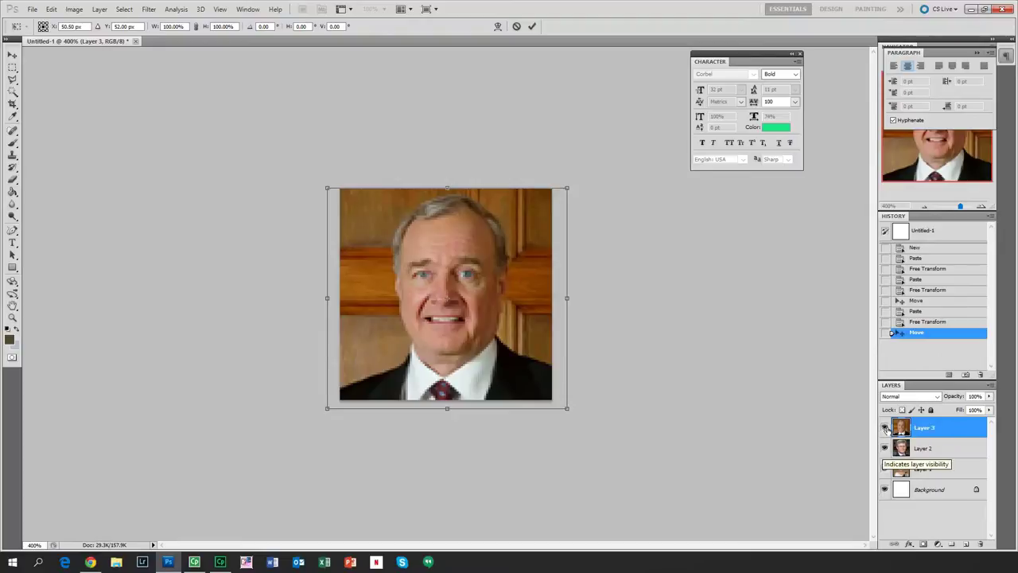
click(532, 26)
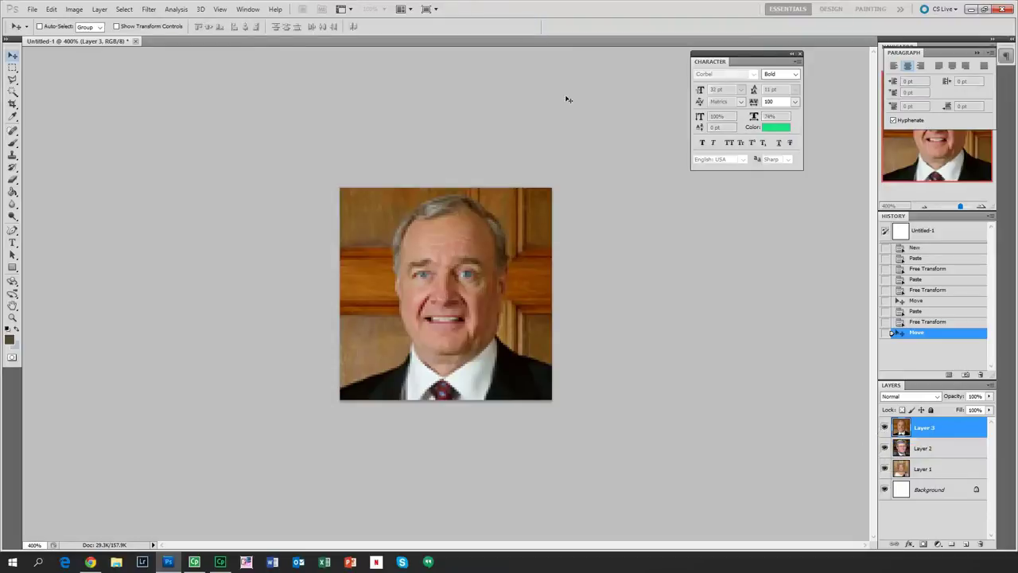
Step: Hide Layer 3 and Layer 2 to view the portraits beneath, and show both layers again
click(885, 427)
click(884, 447)
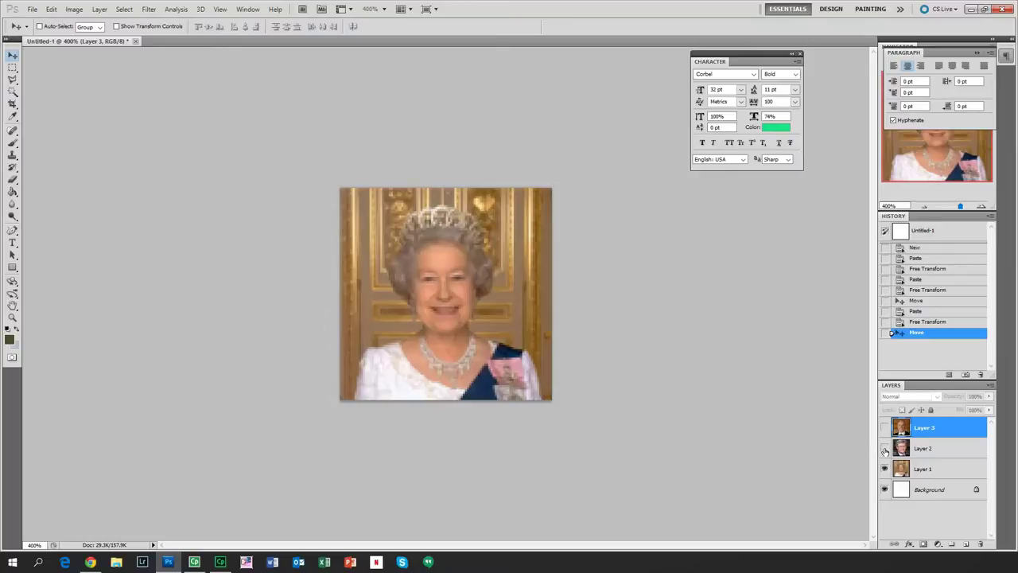
click(885, 450)
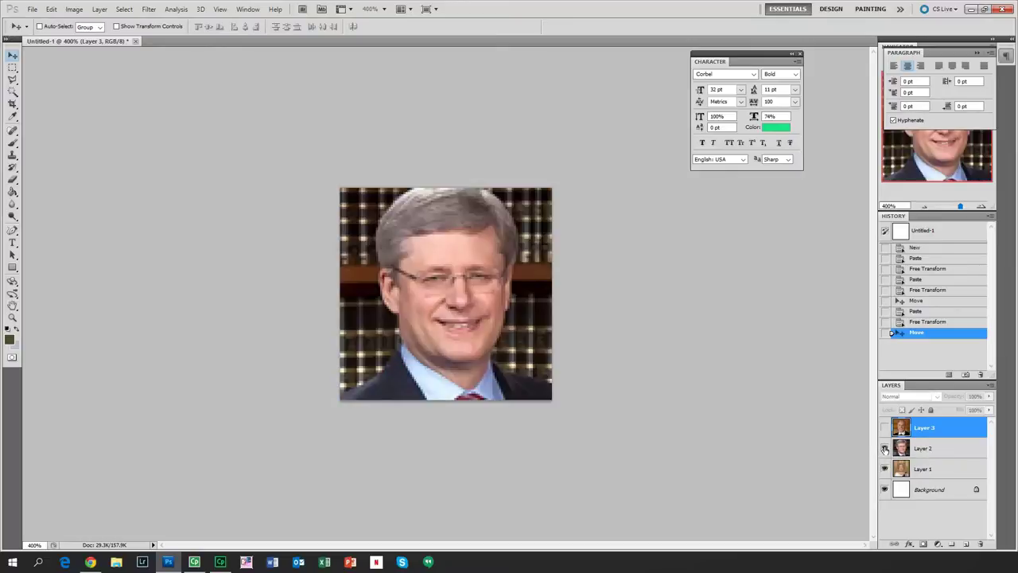
click(885, 429)
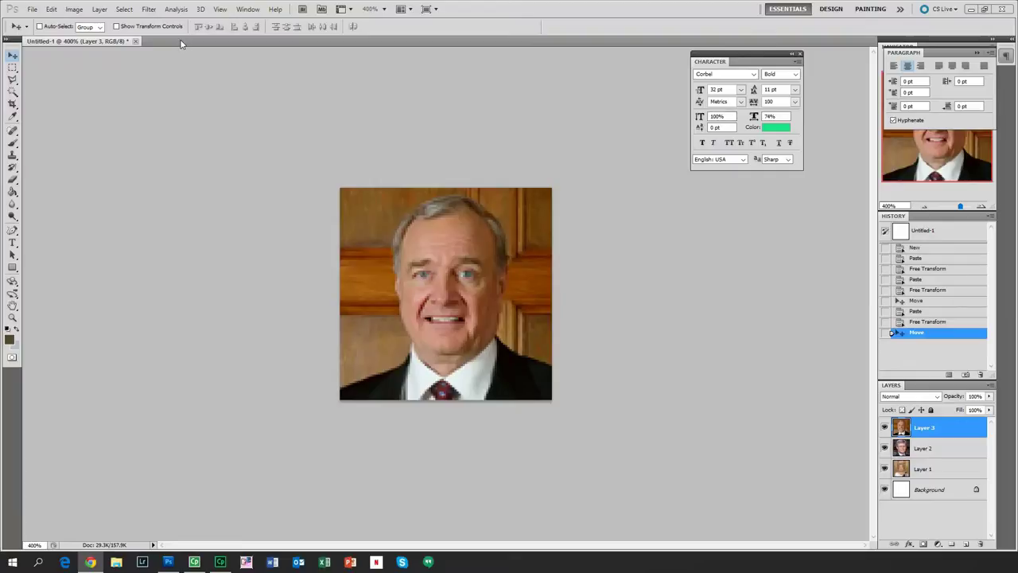
Step: Paste the copied portrait as a new layer and start a Scale transform with its reference point at the upper-left corner
click(51, 9)
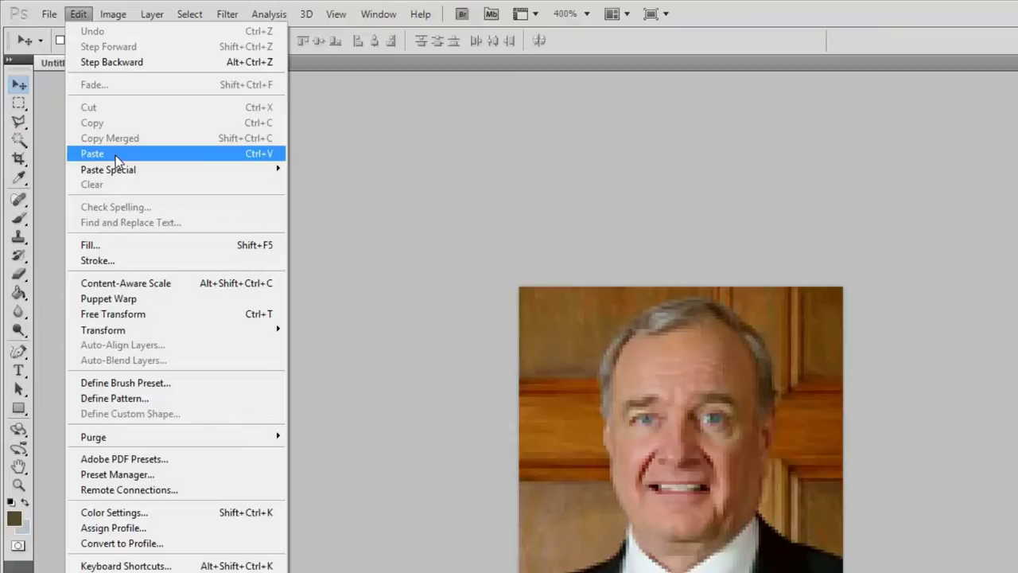
click(115, 155)
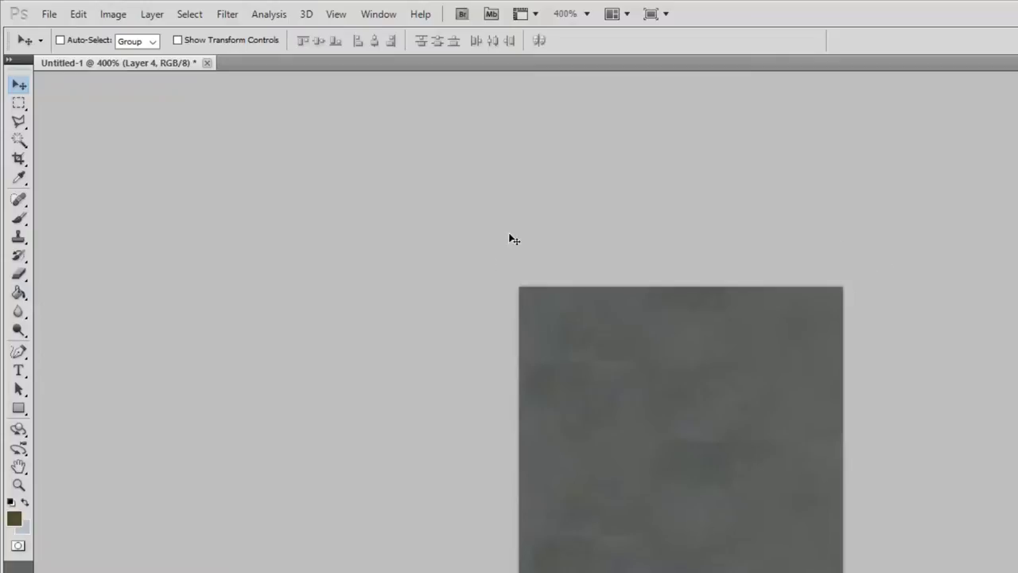
click(78, 14)
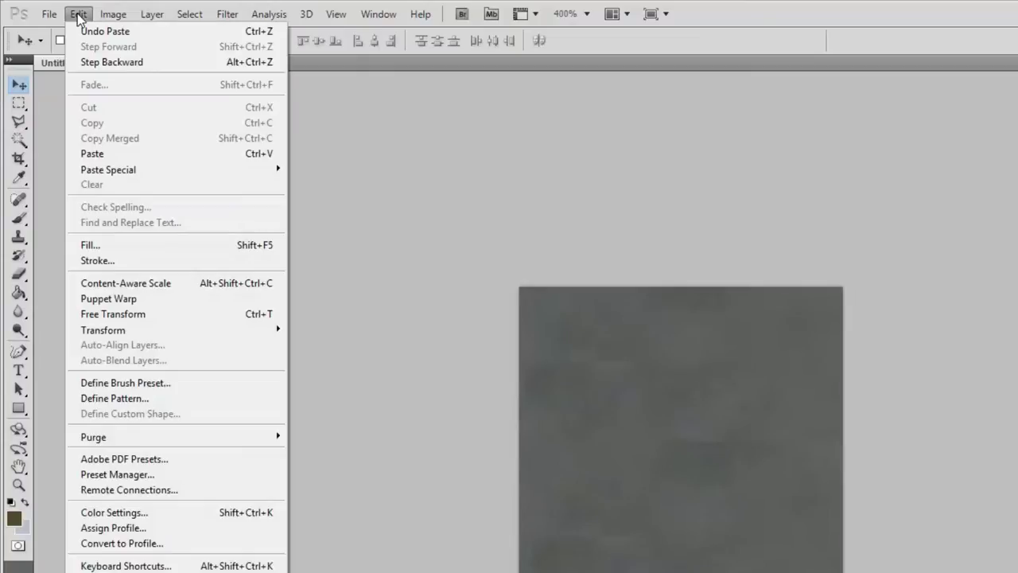
mouse_move(137, 333)
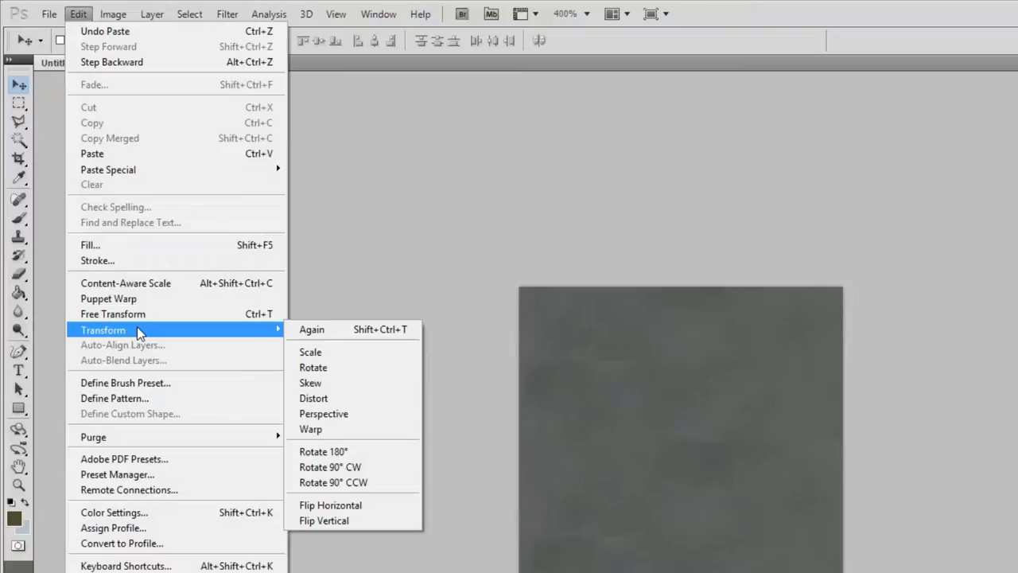
click(310, 352)
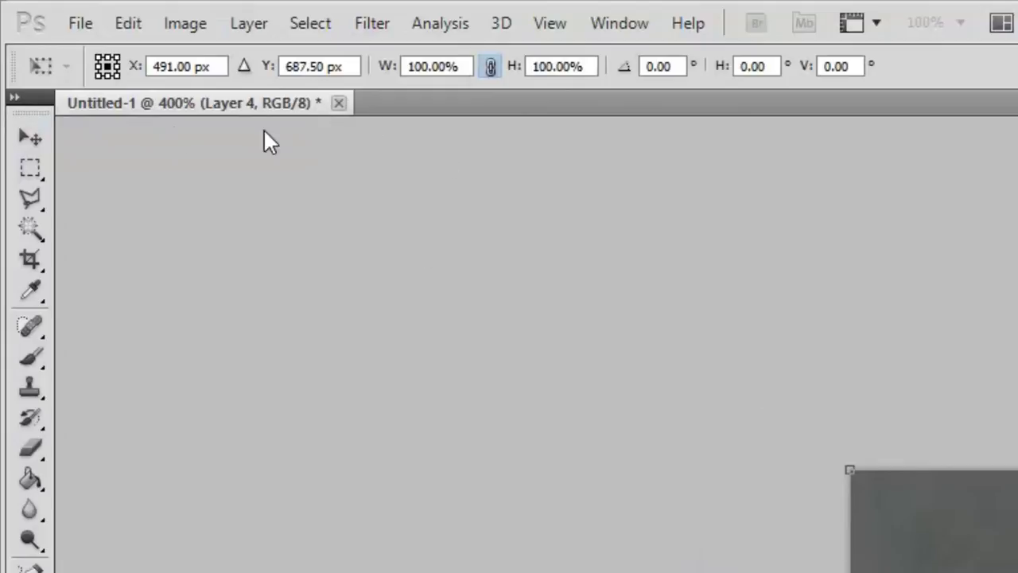
click(108, 72)
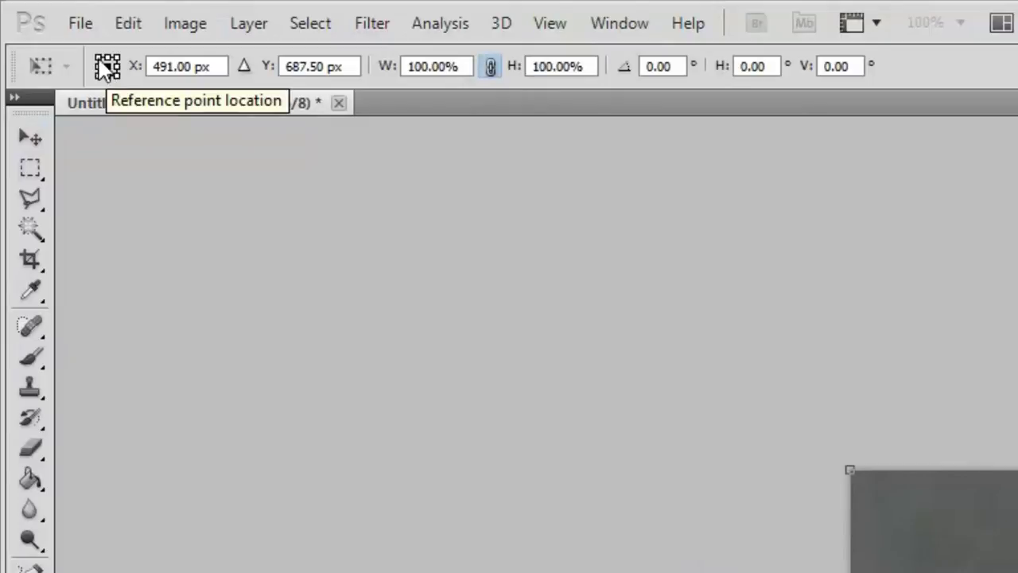
click(100, 60)
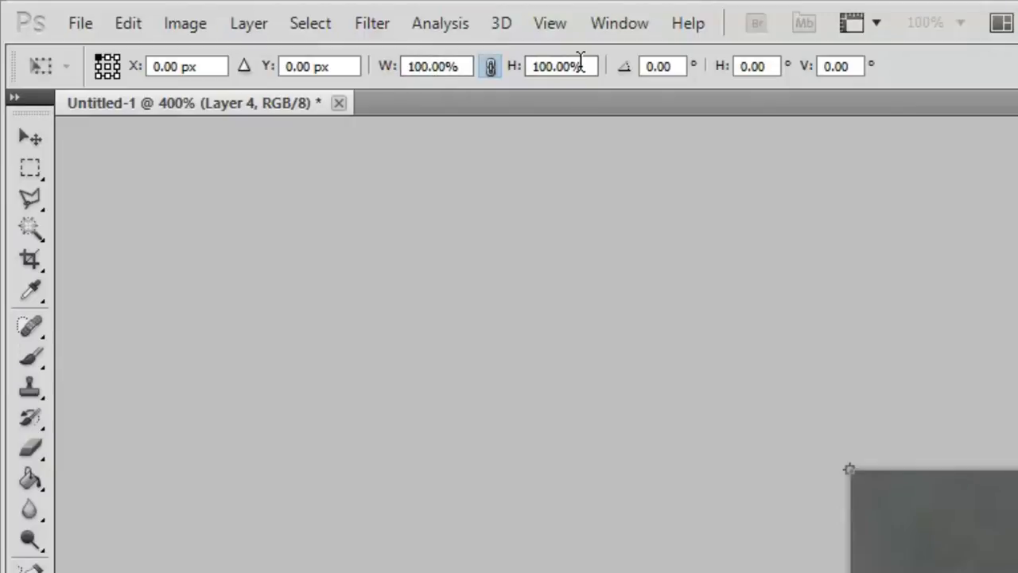
Step: Scale the pasted portrait down proportionally until the head fits the canvas, apply the transform and nudge the layer slightly left
click(430, 66)
scroll(430, 66, down, 16)
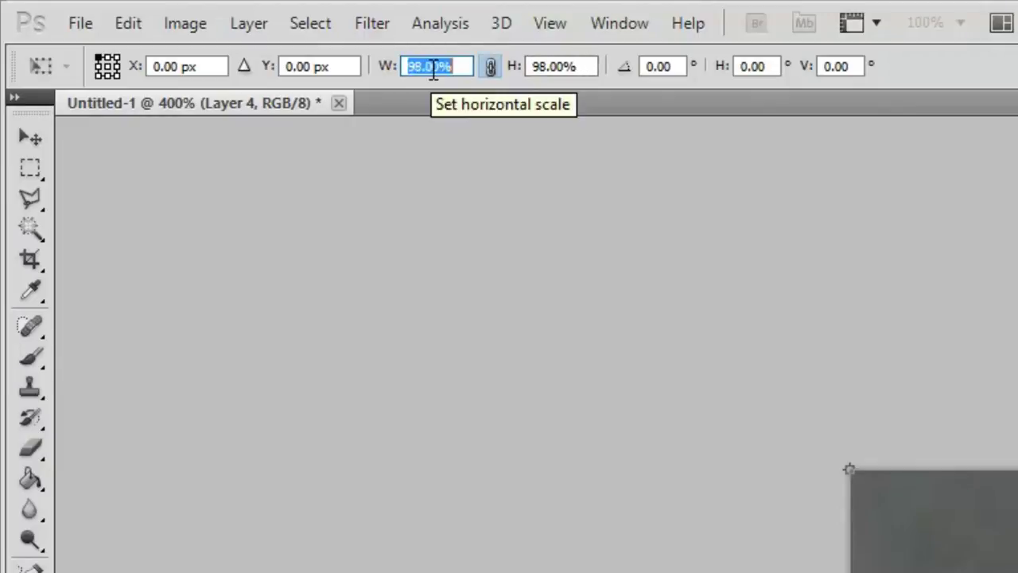
scroll(433, 69, down, 20)
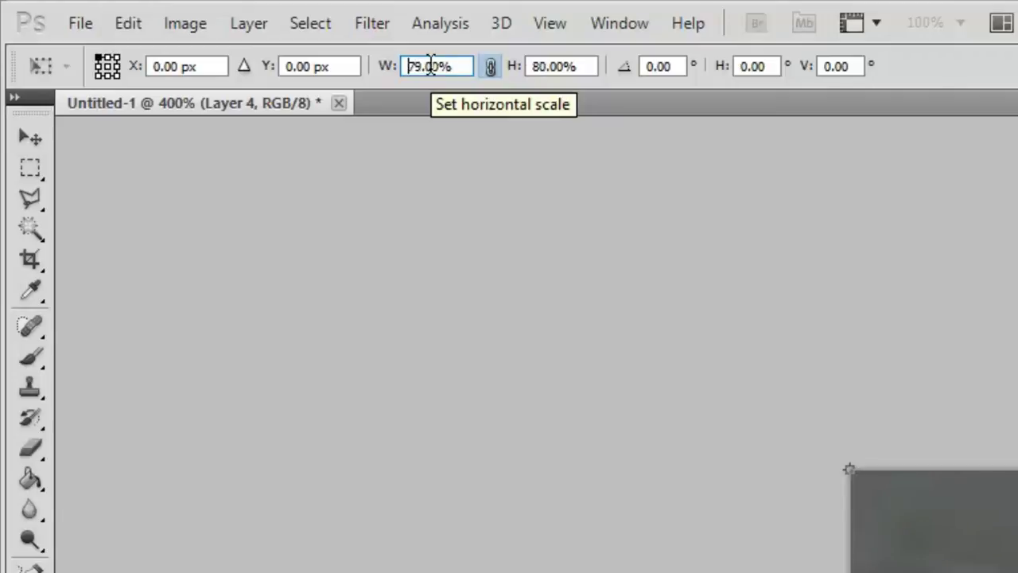
scroll(433, 69, down, 20)
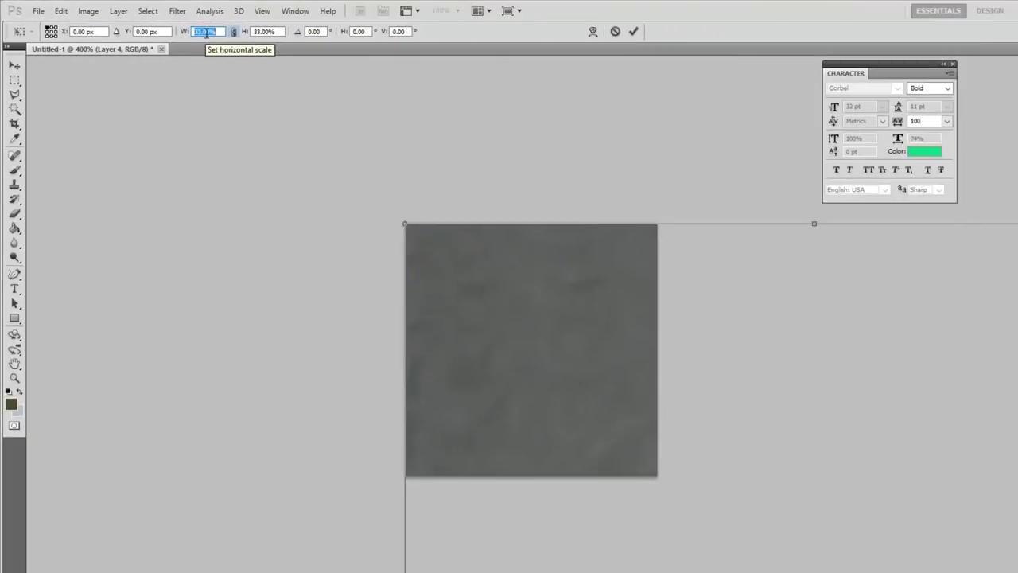
scroll(205, 32, down, 12)
scroll(206, 33, down, 10)
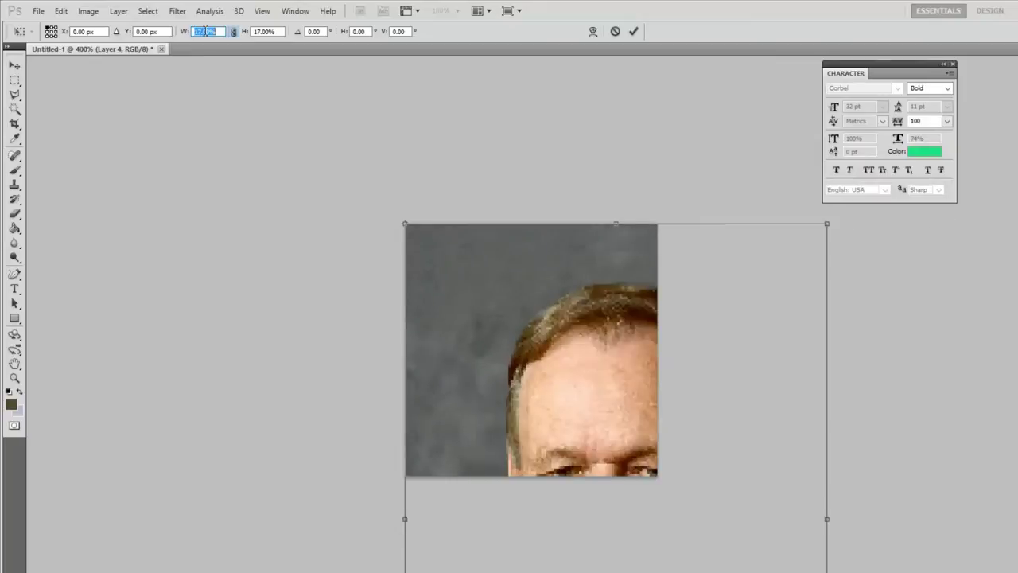
scroll(206, 32, up, 1)
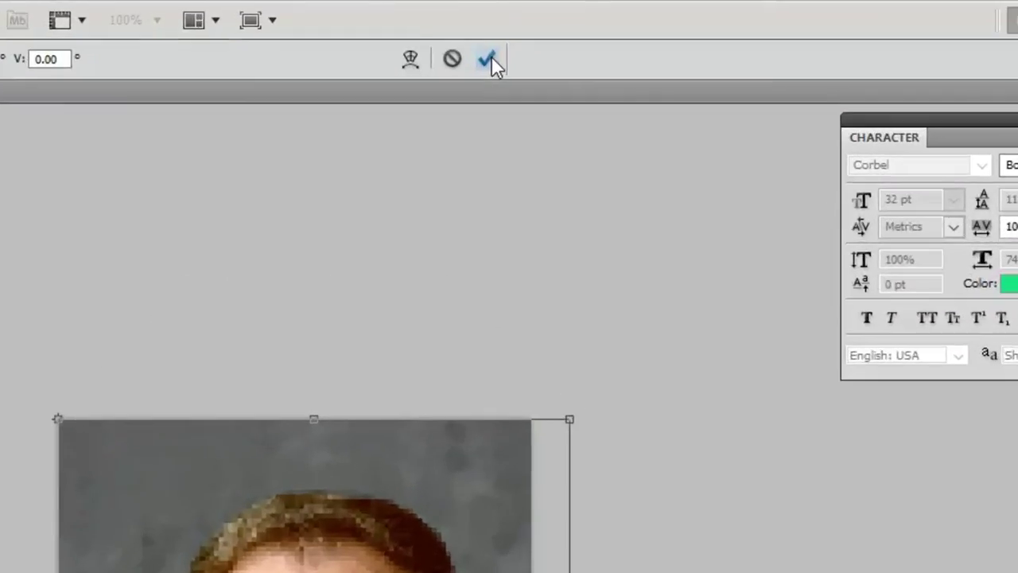
click(487, 56)
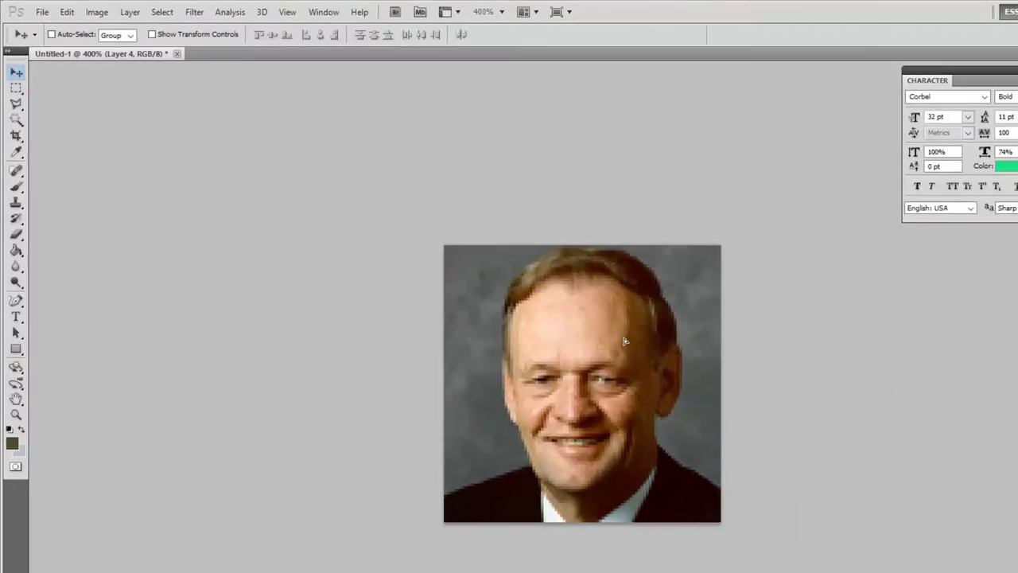
drag(624, 342, 621, 341)
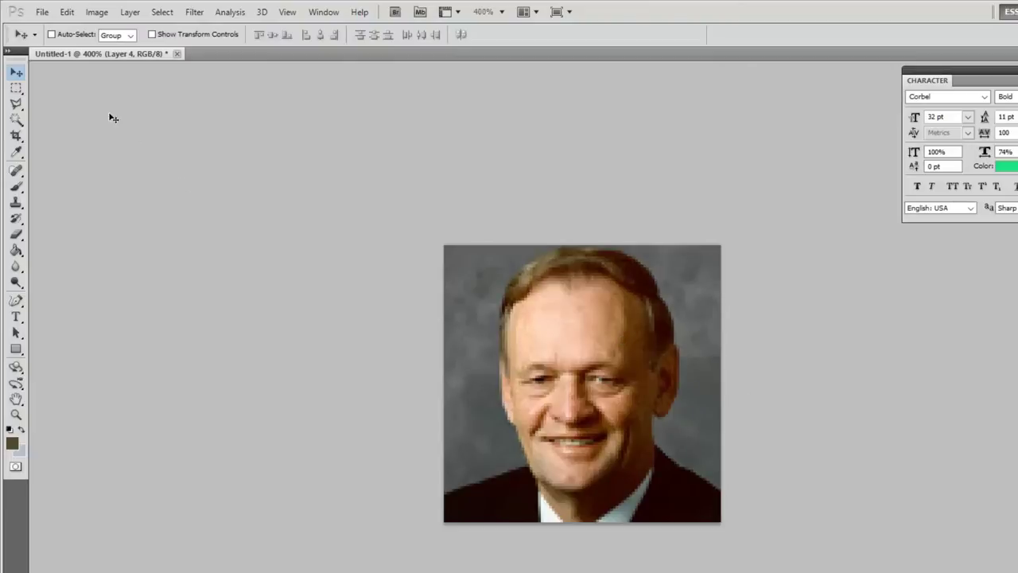
Step: Save the portrait for the web as a 100 × 100 px PNG-24 image with transparency
click(38, 13)
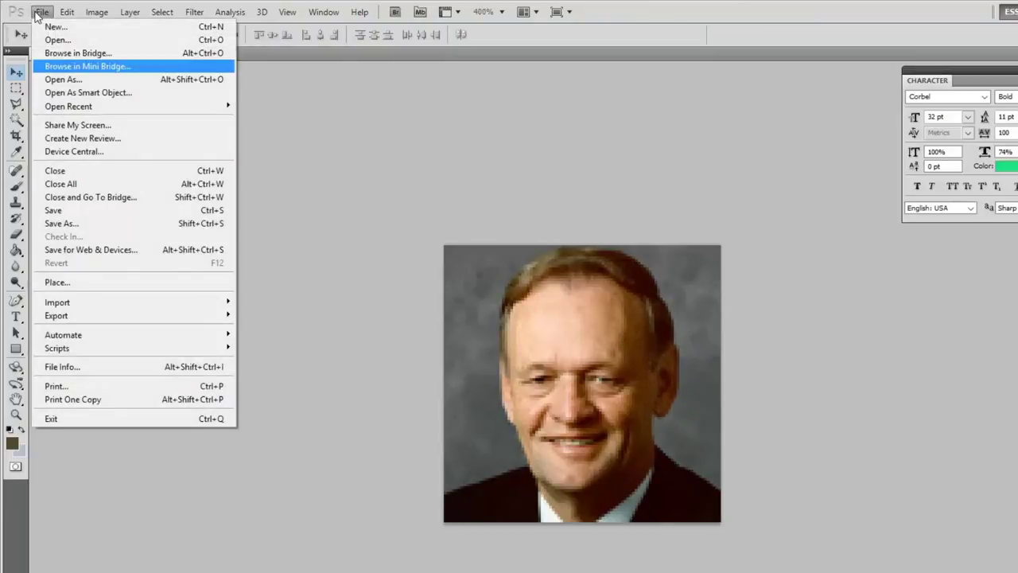
click(92, 251)
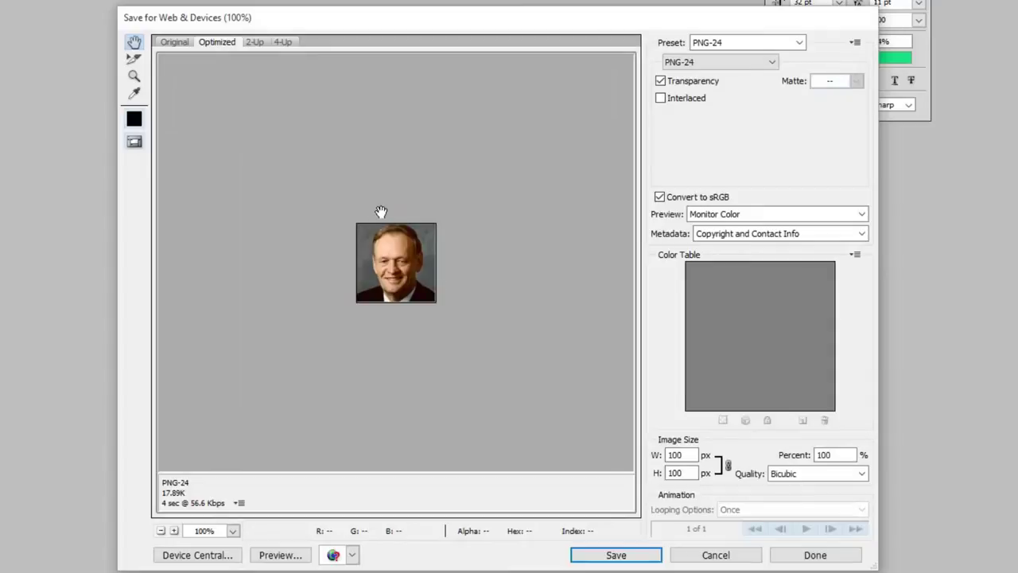
click(589, 555)
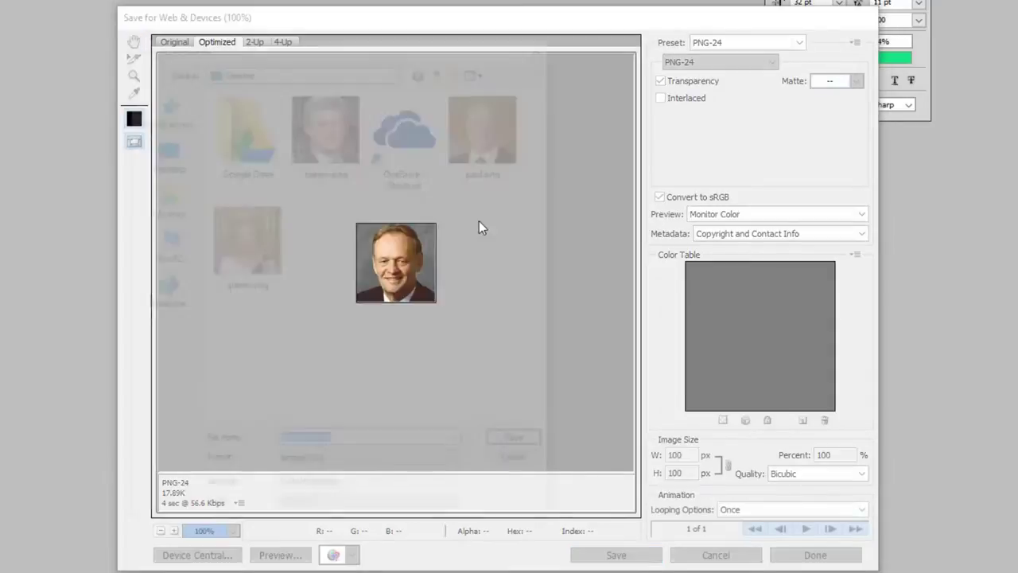
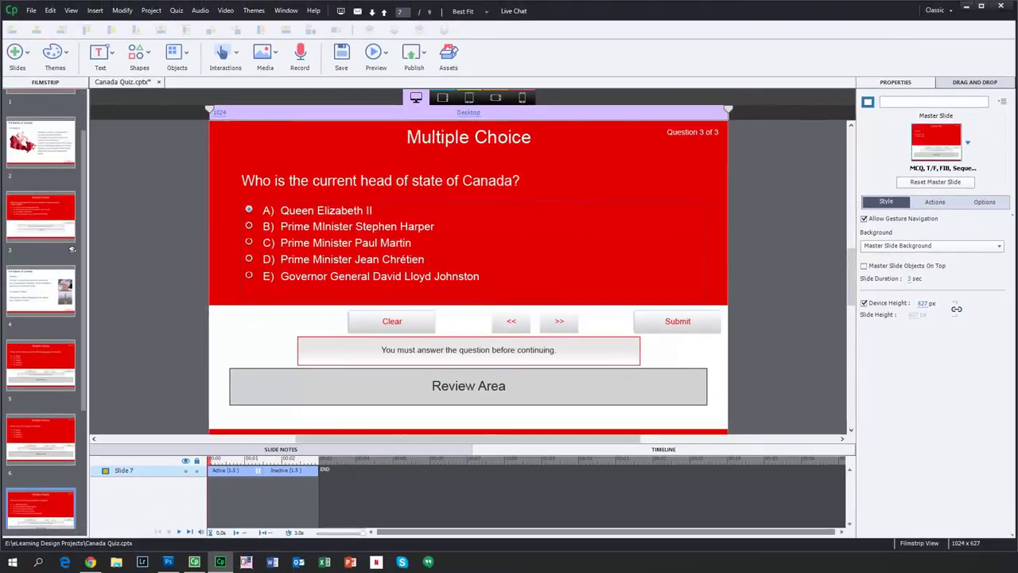
Step: Switch to Chrome and search Google for "governor general david lloyd johnston"
click(90, 561)
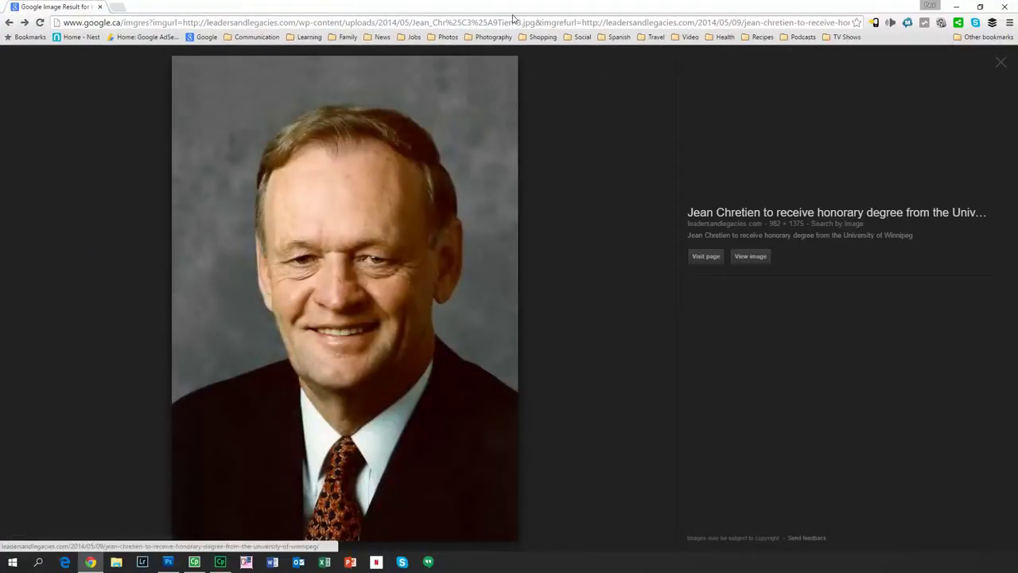
click(61, 24)
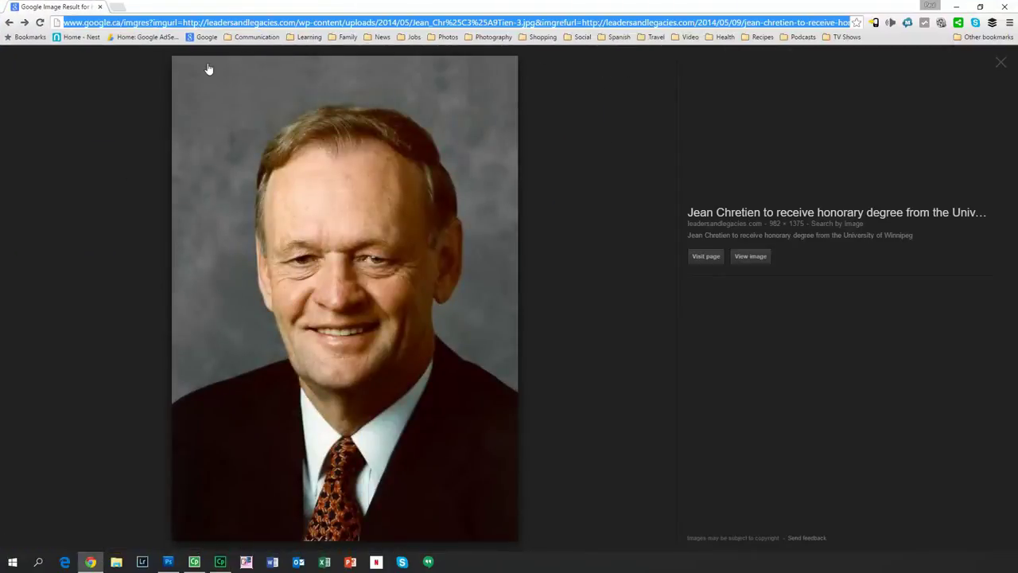
text(govern)
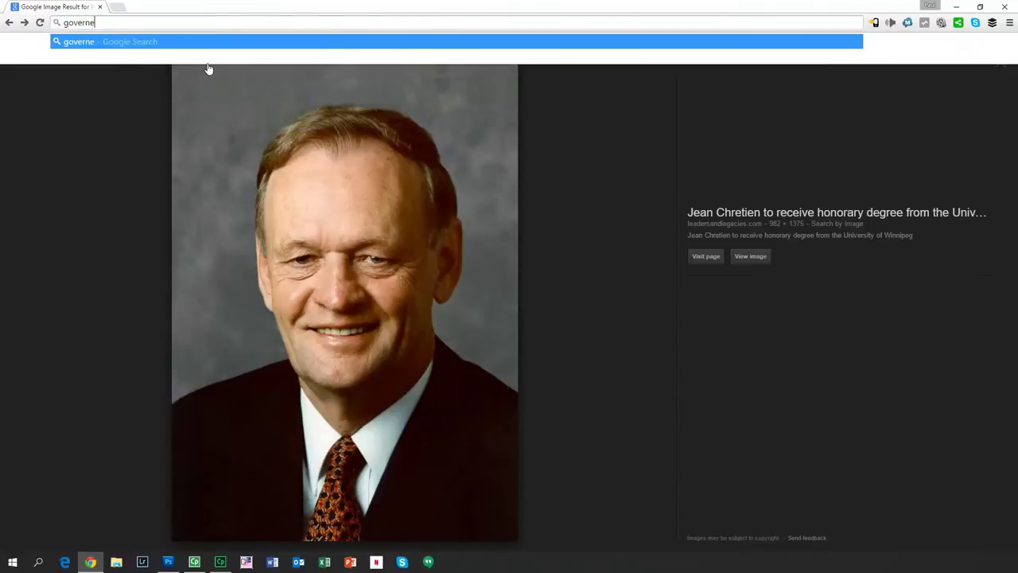
text(or)
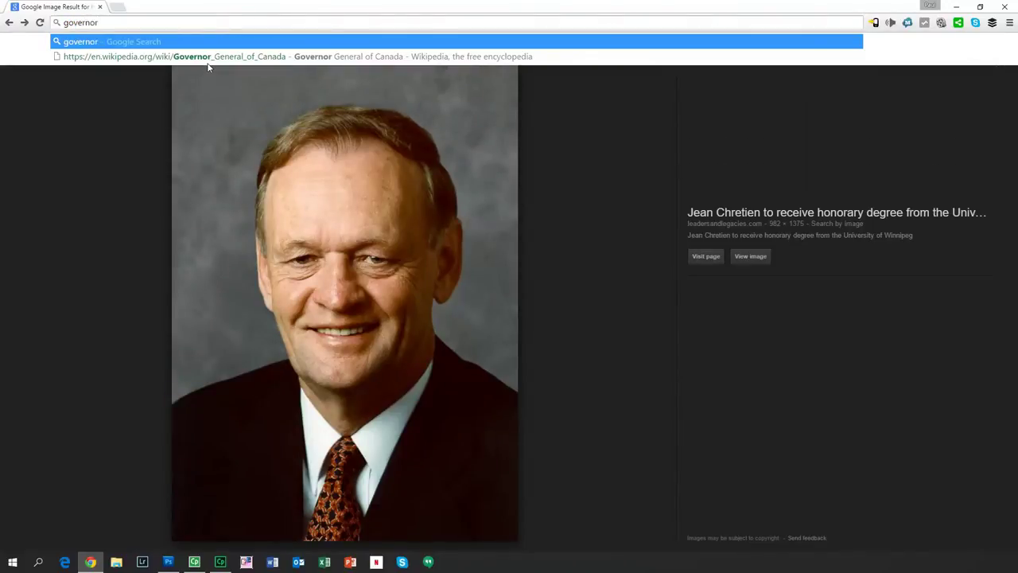
text( general d)
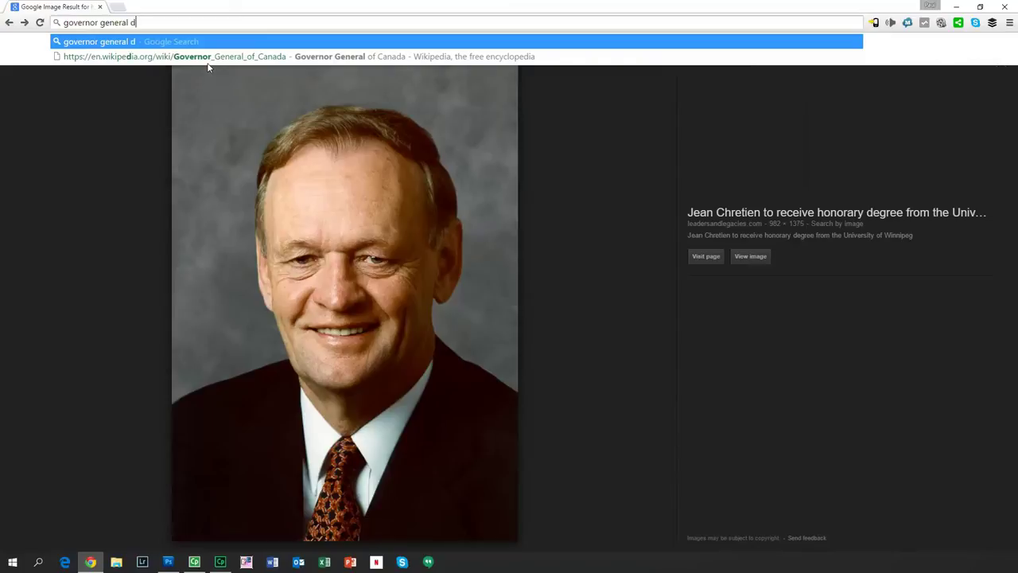
text(avid lloyd )
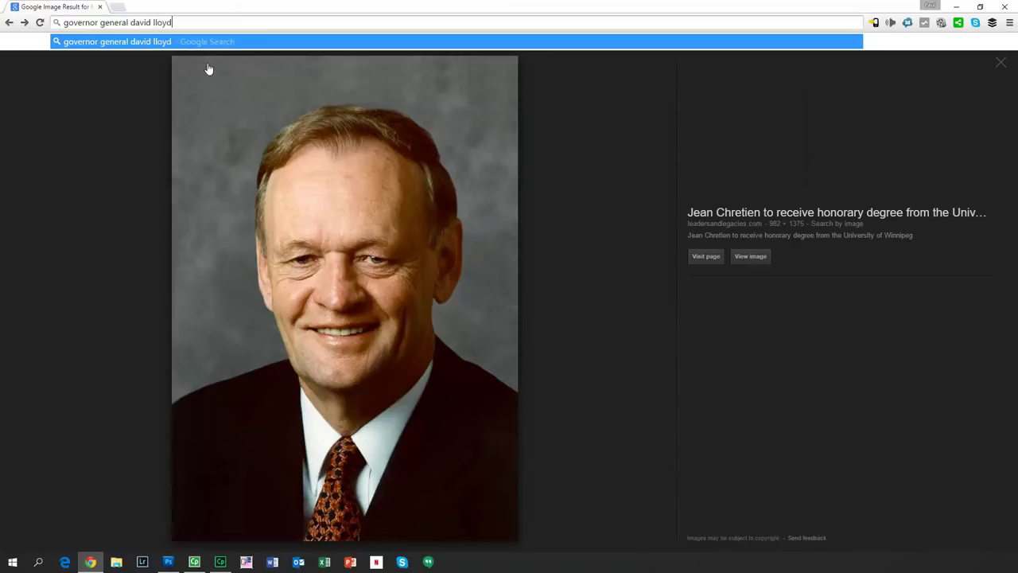
text(john)
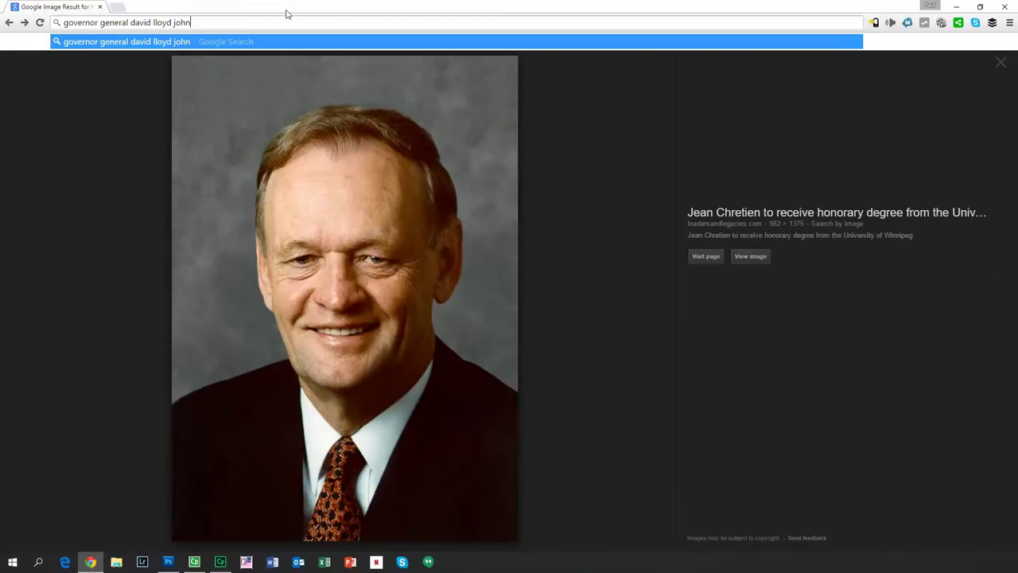
text(son)
key(Return)
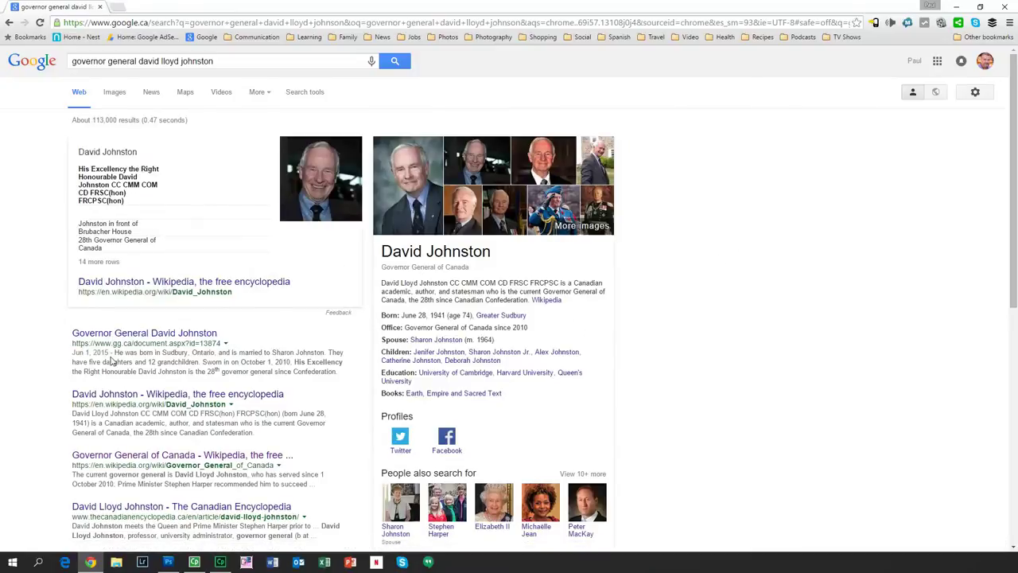
Step: Open the David Johnston Wikipedia article, enlarge its main portrait photo and copy the image
click(128, 394)
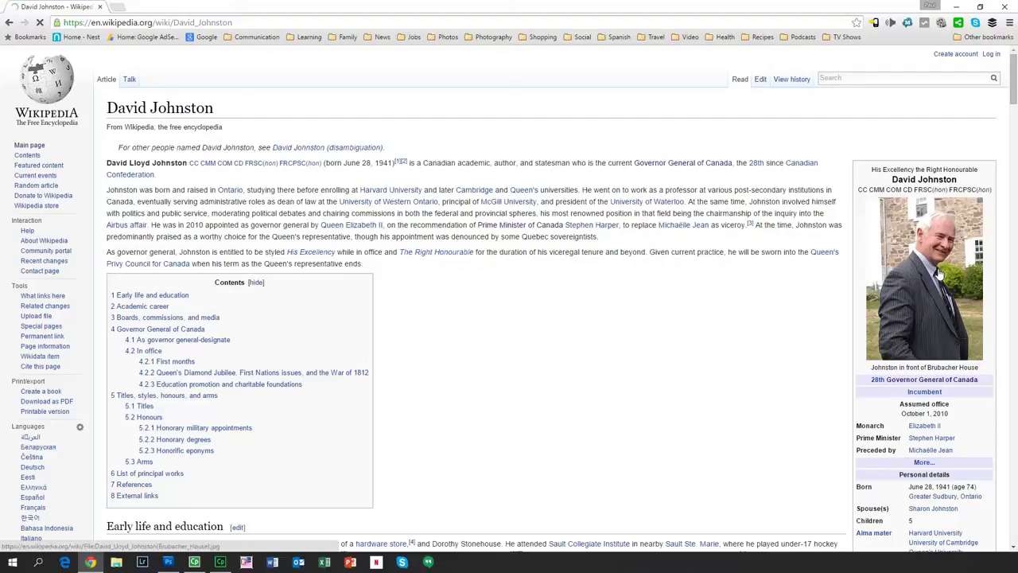
click(938, 272)
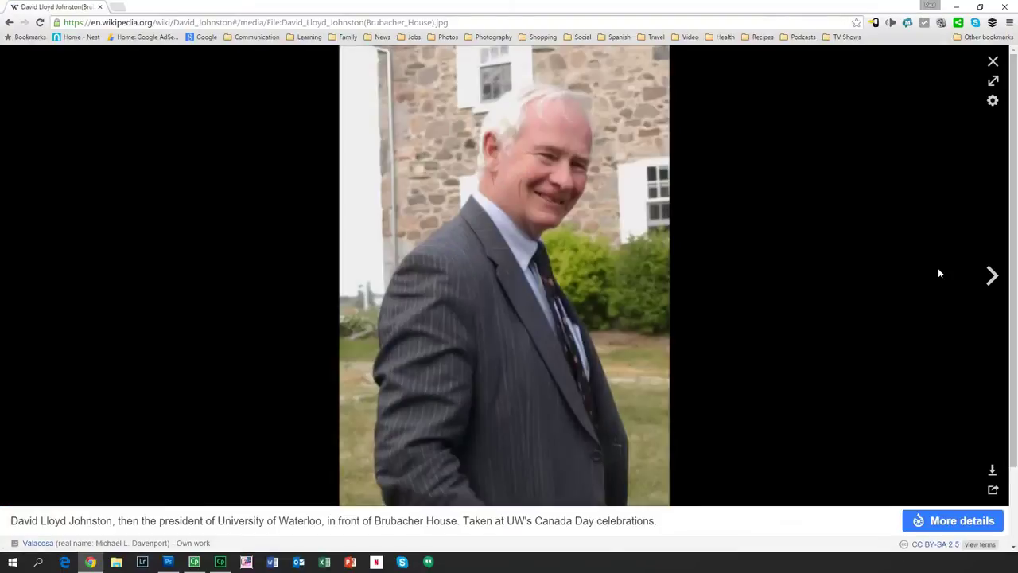
right_click(525, 188)
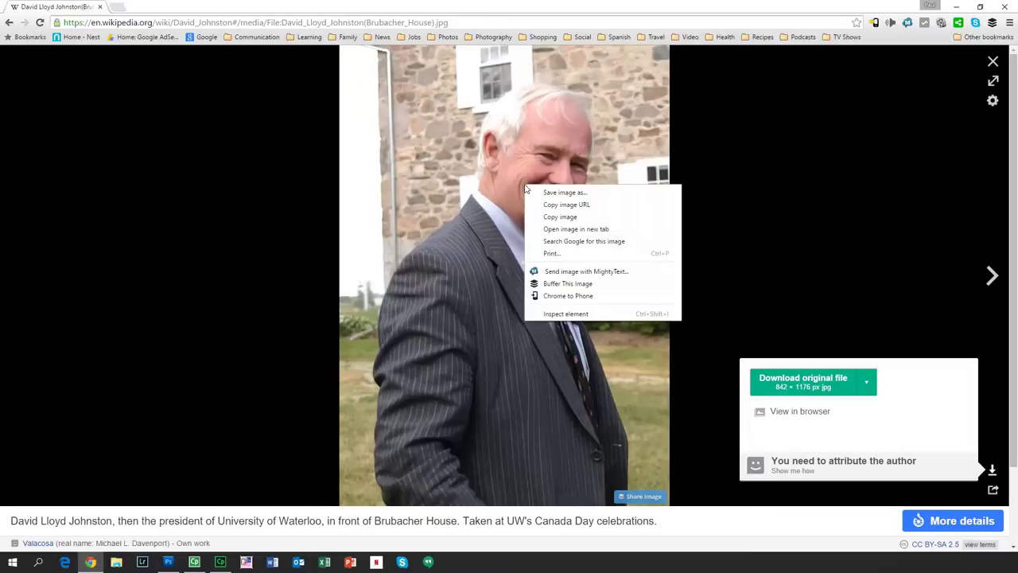
click(560, 216)
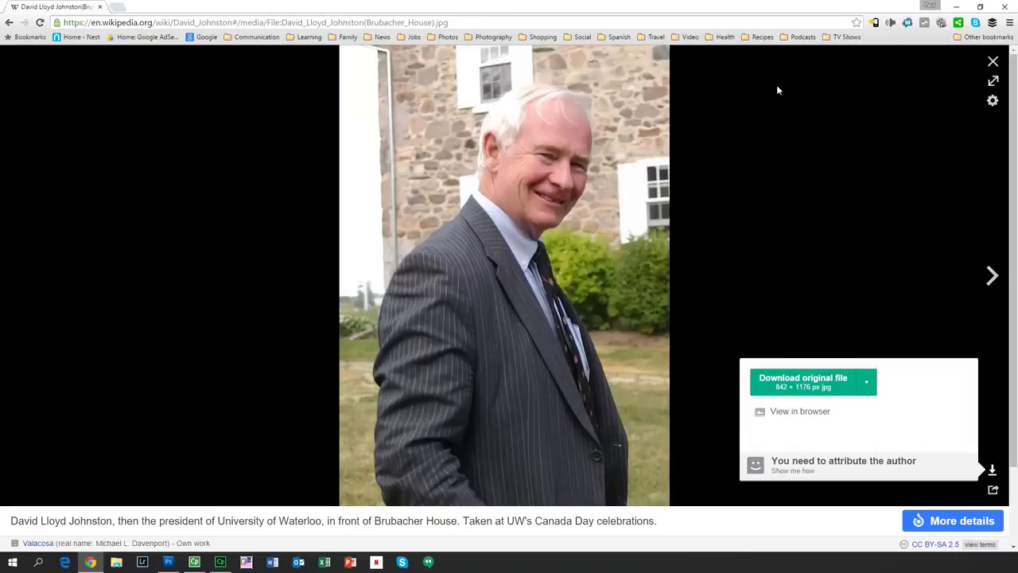
Step: Switch to Photoshop, paste the copied photo as a new layer and anchor its scale transform at the photo's upper-left corner
click(958, 7)
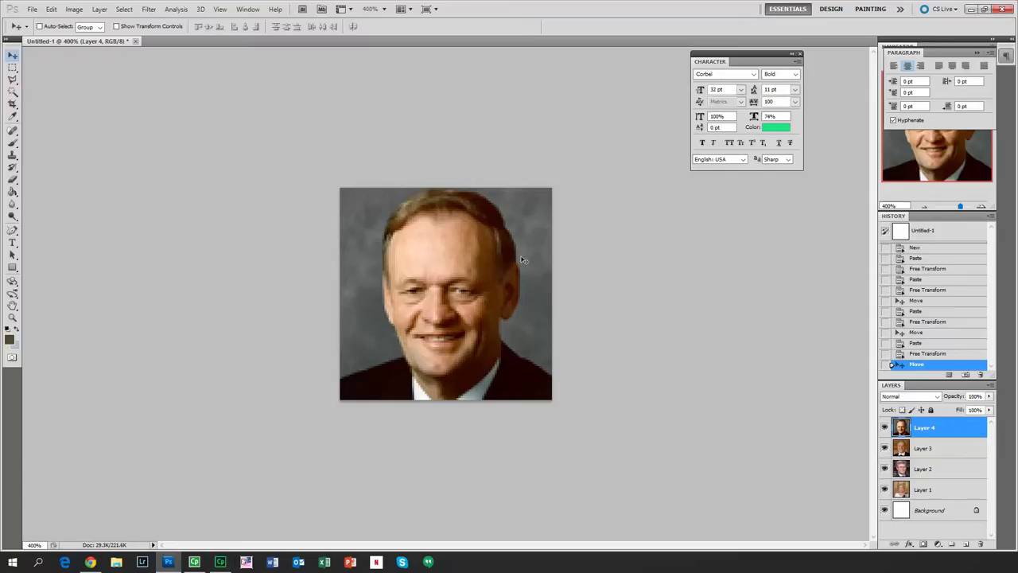
key(ctrl+v)
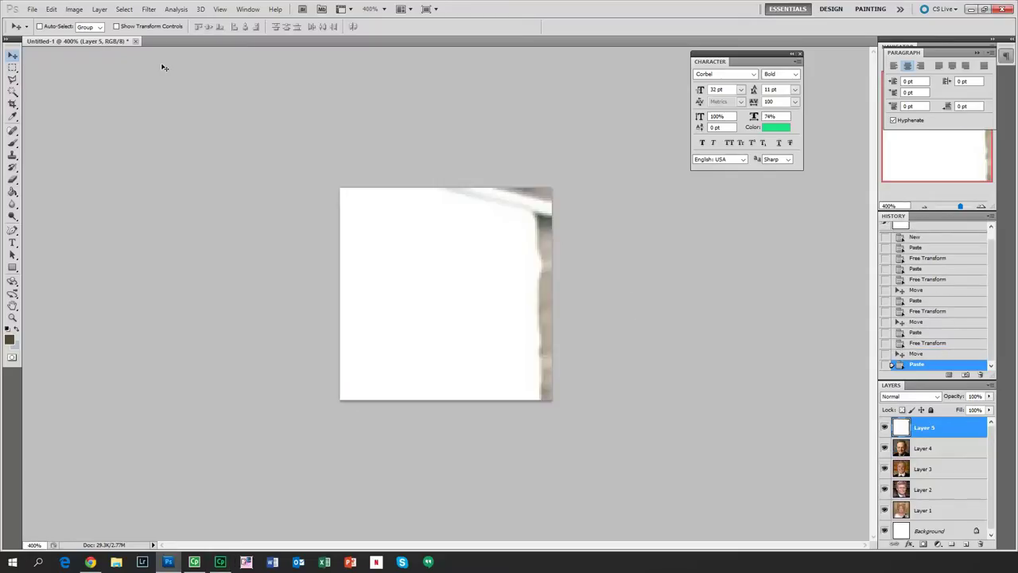
click(50, 8)
mouse_move(105, 219)
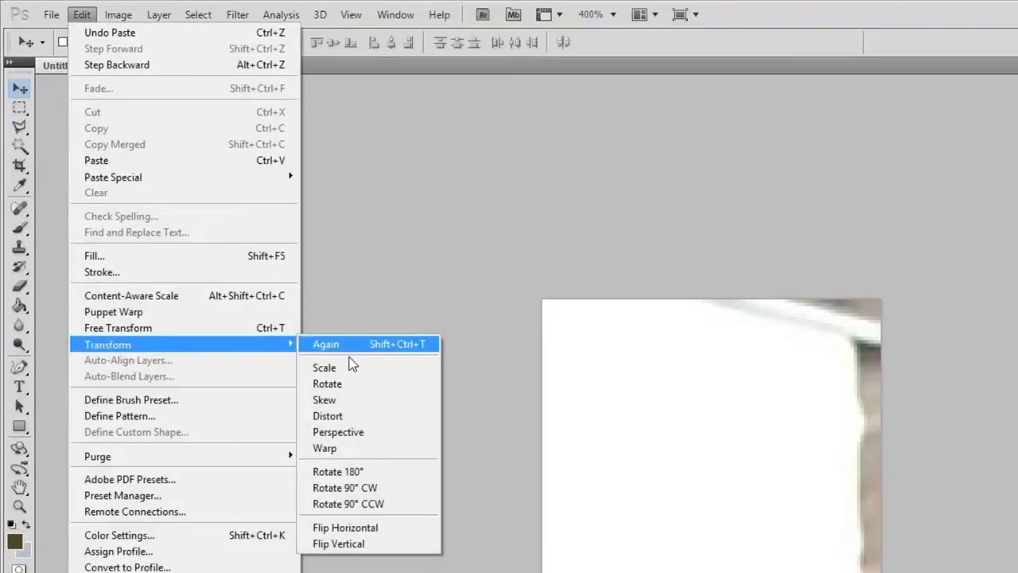
click(350, 368)
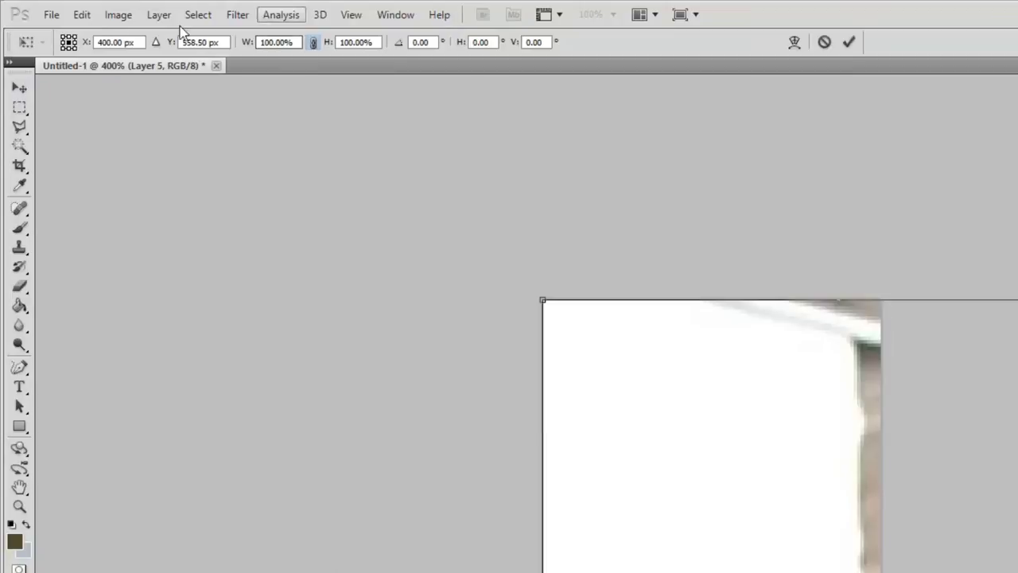
click(63, 37)
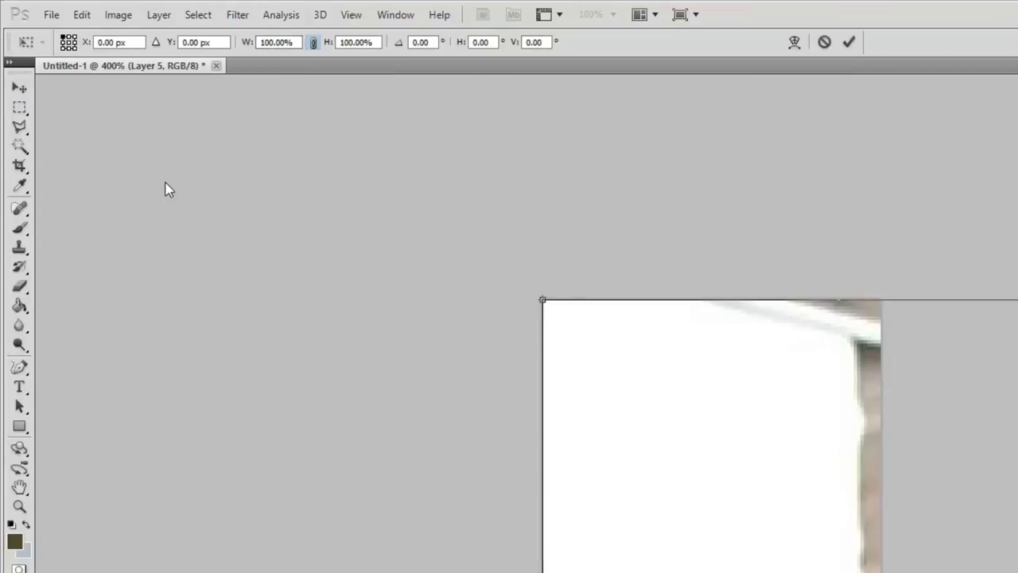
Step: Scale the pasted photo proportionally to 13%, apply the transform and shift the layer slightly up to frame the head
click(367, 42)
text(90)
key(Return)
key(Down)
key(Down)
key(Down)
key(Down)
key(Down)
key(Down)
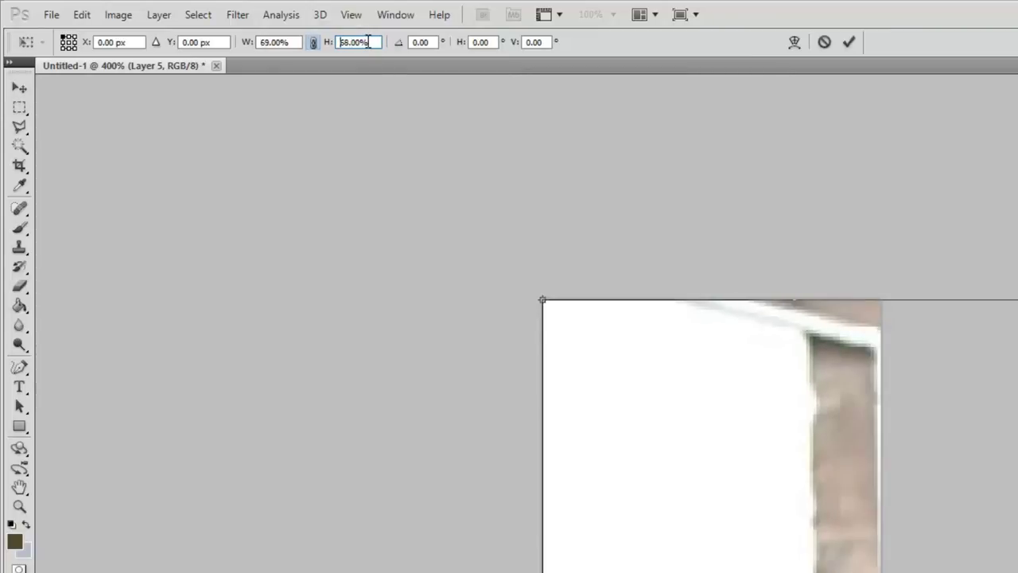
key(Down)
key(Down)
key(Down)
key(Down)
key(Down)
key(Down)
key(Down)
key(Down)
key(Down)
key(Down)
key(Down)
key(Down)
key(Down)
key(Down)
key(Down)
key(Down)
key(Down)
key(Down)
key(Down)
key(Down)
key(Down)
key(Down)
key(Down)
key(Down)
key(Down)
key(Down)
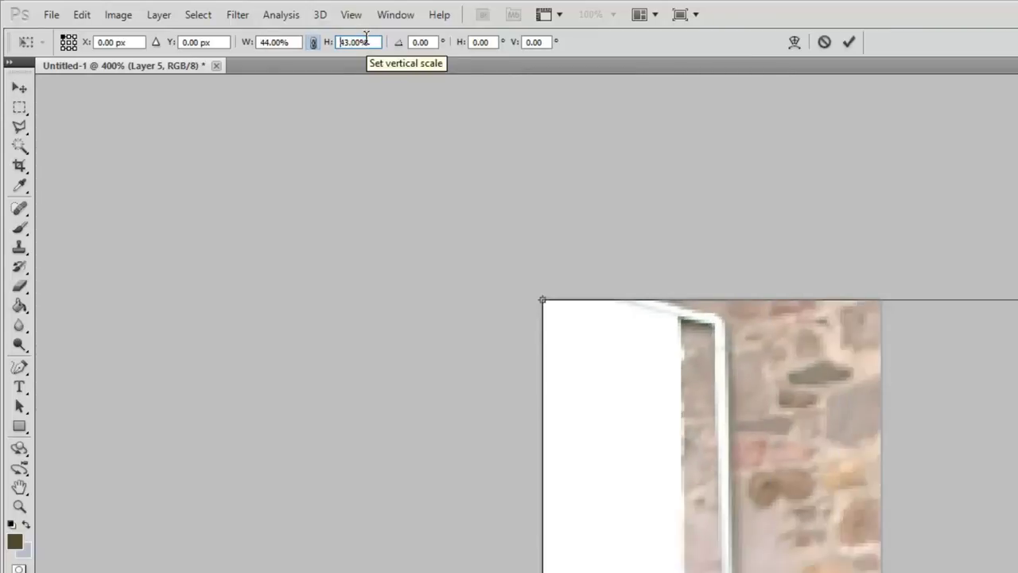
key(Down)
key(Down)
key(Down)
key(Down)
key(Down)
key(Down)
key(Down)
key(Down)
key(Down)
key(Down)
key(Down)
key(Down)
key(Down)
key(Down)
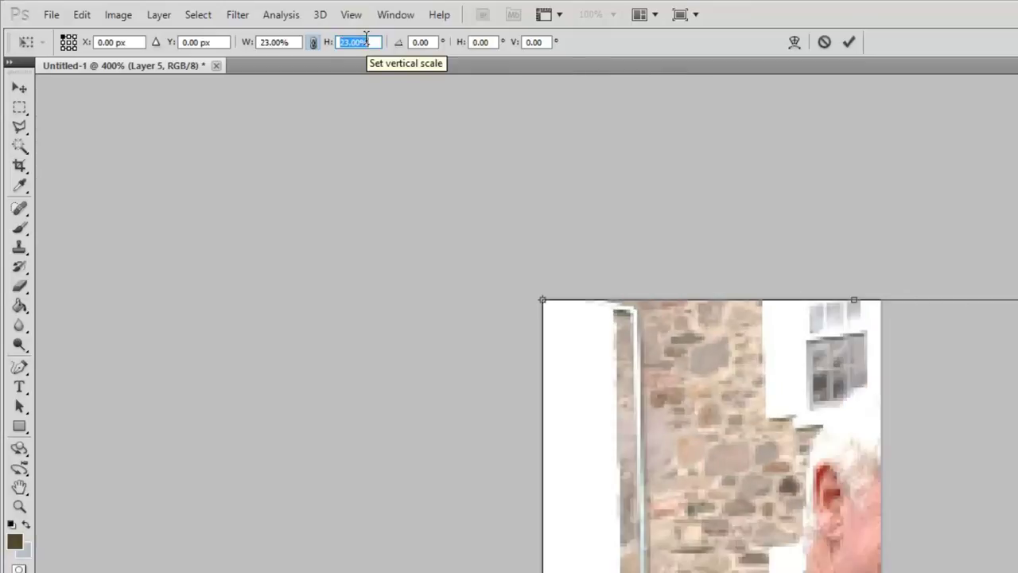
key(Down)
key(Down)
key(Down)
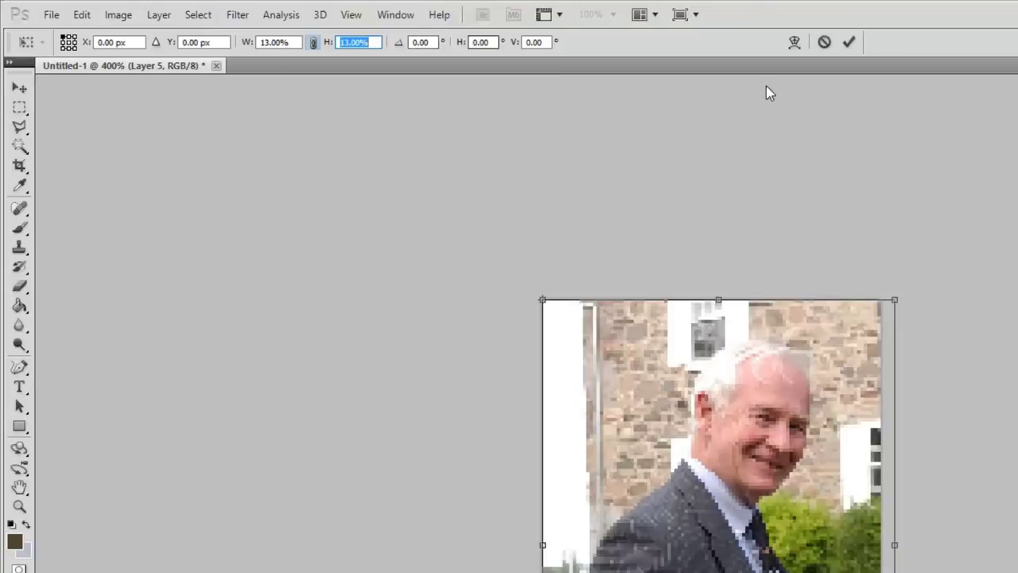
click(848, 42)
drag(760, 523, 754, 493)
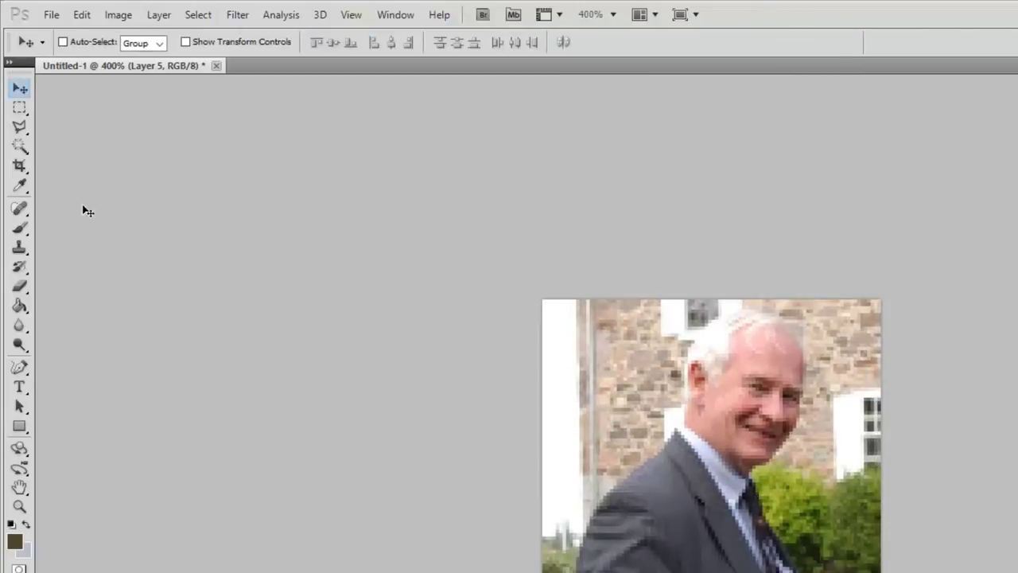
click(51, 14)
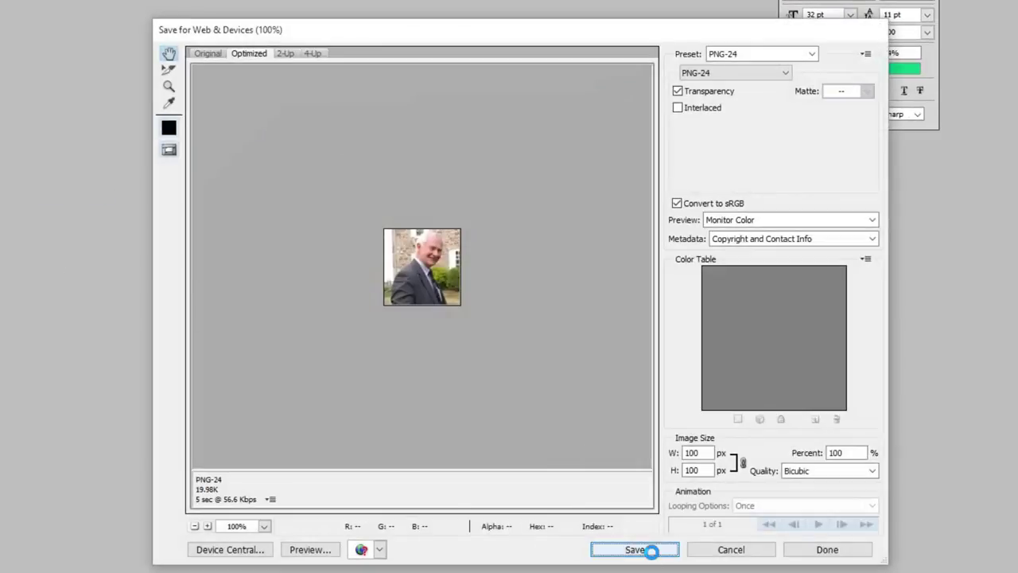
click(650, 548)
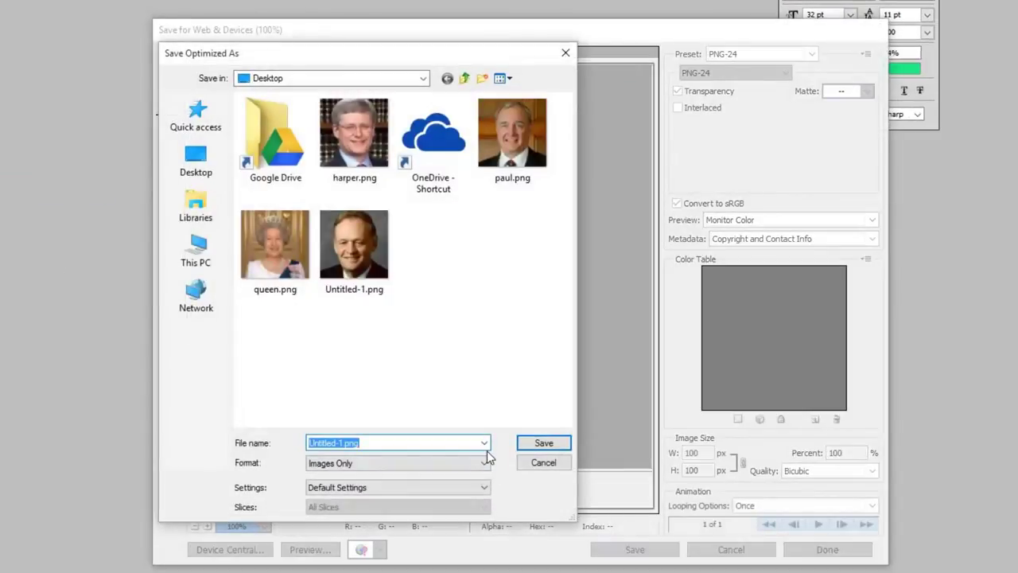
text(David Lloyd)
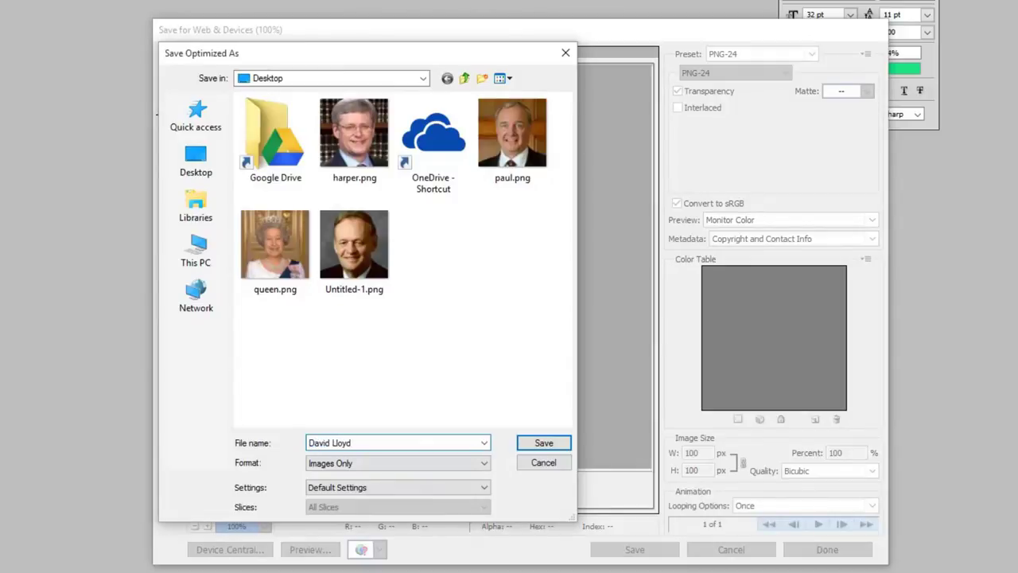
key(Return)
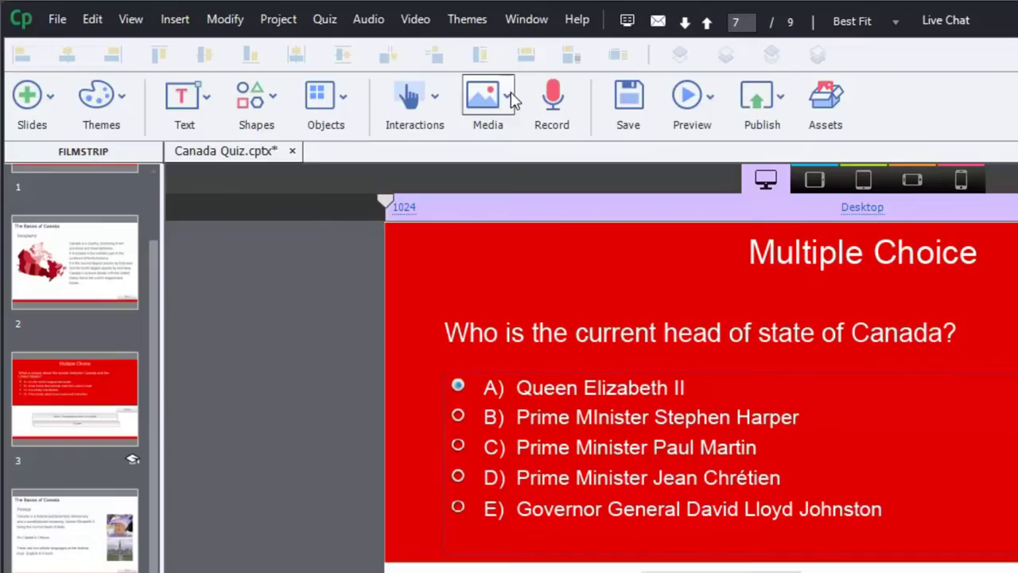
Step: Insert the image David-Lloyd.png from the Desktop onto the head-of-state question slide in Captivate
click(506, 98)
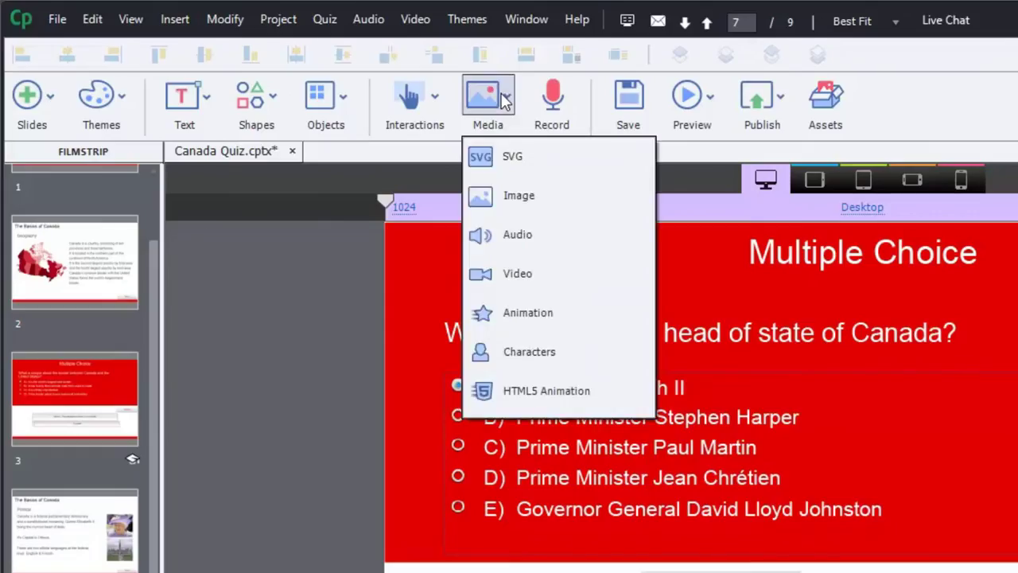
click(526, 195)
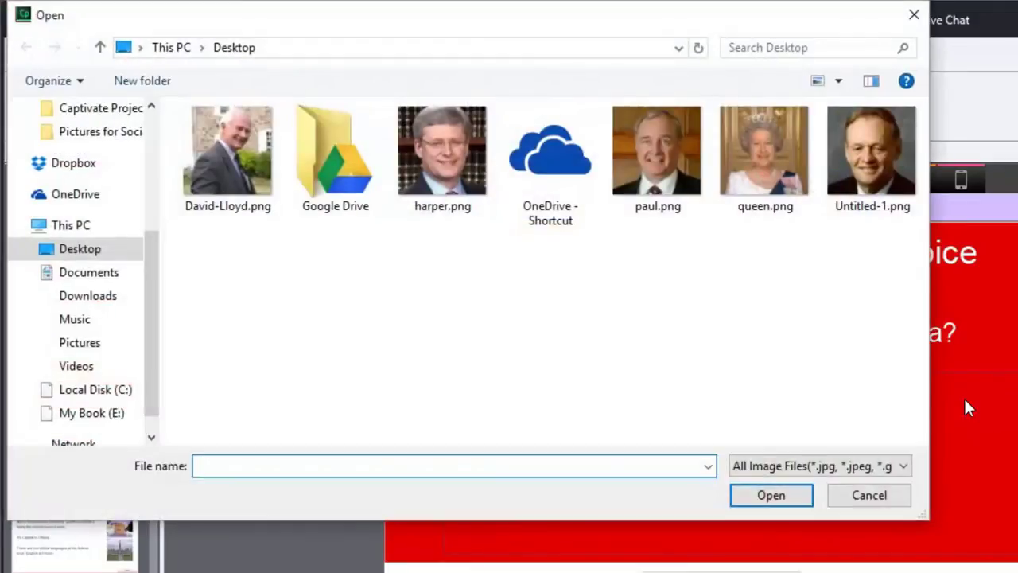
click(223, 159)
click(787, 500)
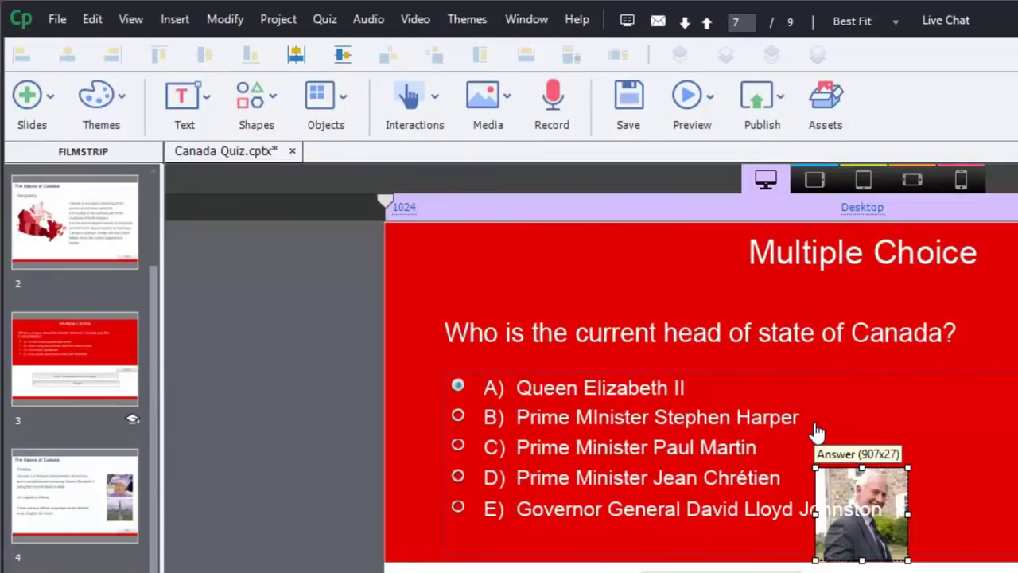
Step: Insert the images harper.png and paul.png from the Desktop onto the question slide
click(485, 97)
click(540, 204)
click(469, 199)
click(769, 503)
click(485, 97)
click(526, 198)
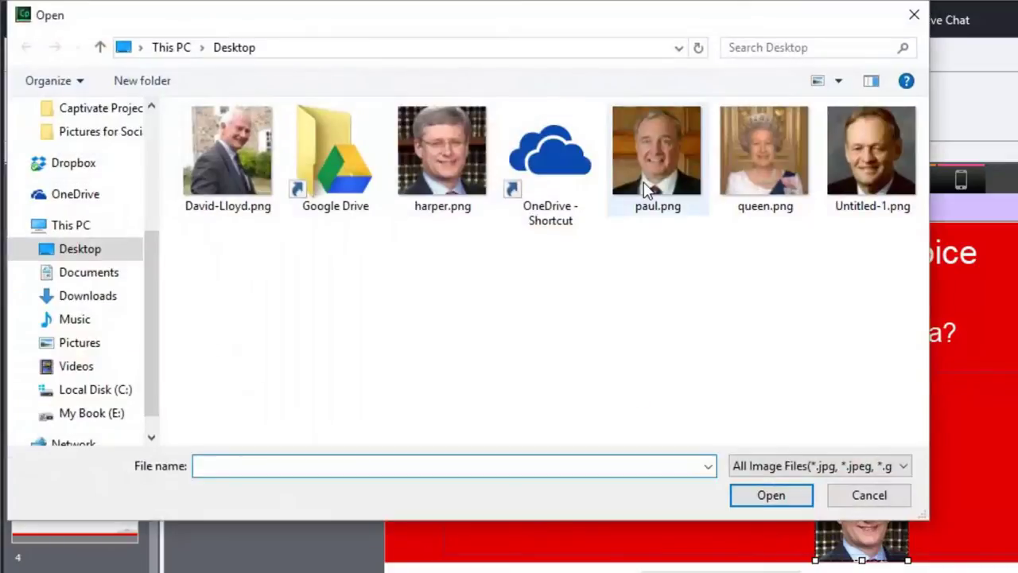
click(646, 190)
click(769, 498)
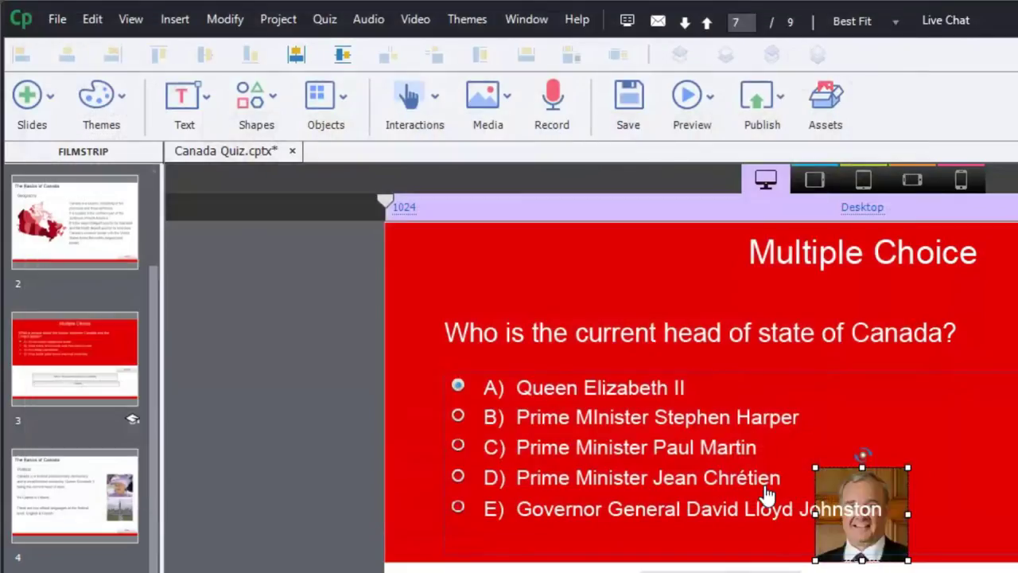
Step: Insert the images queen.png and Untitled-1.png from the Desktop onto the question slide
click(485, 94)
click(539, 200)
click(747, 195)
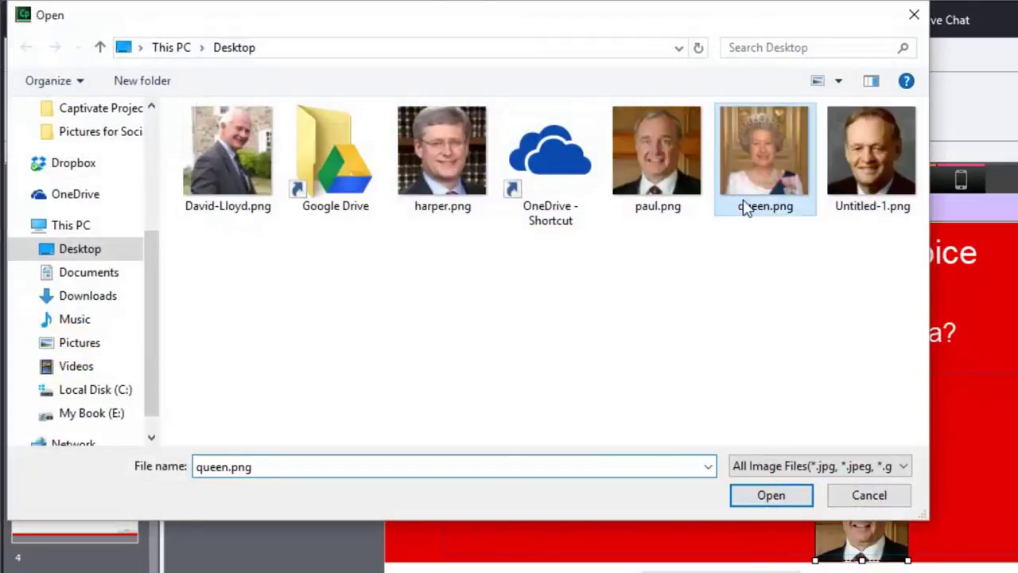
click(770, 495)
click(513, 111)
click(539, 199)
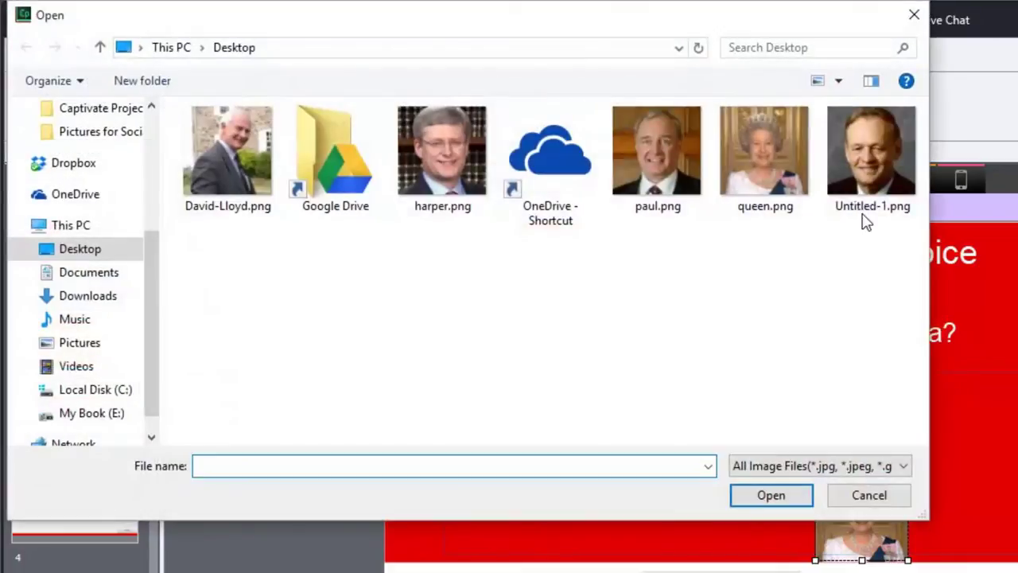
click(865, 214)
click(786, 490)
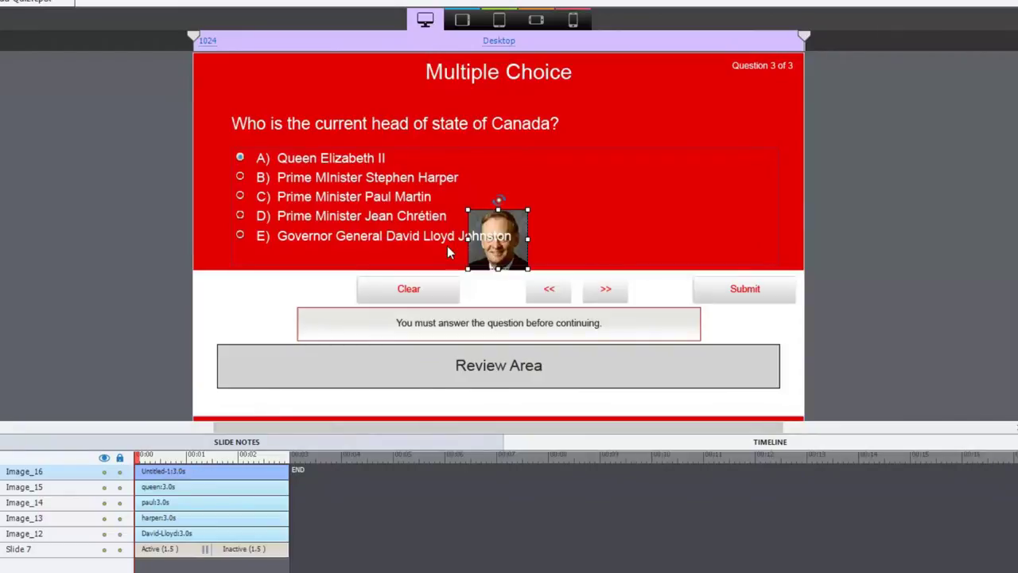
Step: Move the answer block partly off the slide's left edge and spread the five stacked portraits in a row below the question
drag(743, 236, 83, 272)
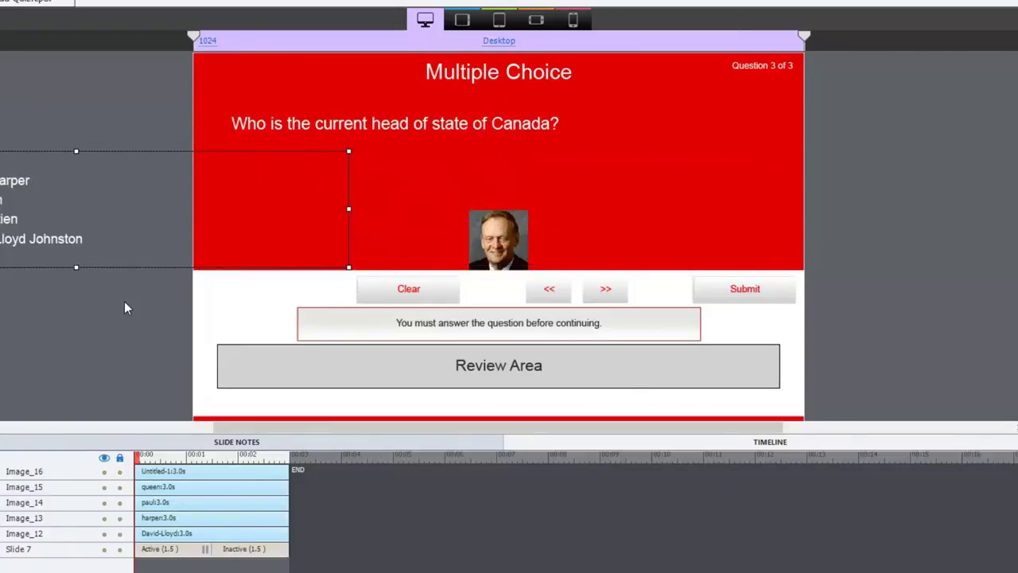
drag(507, 257, 559, 180)
drag(515, 242, 628, 186)
drag(503, 252, 686, 191)
drag(505, 261, 743, 188)
drag(503, 260, 814, 193)
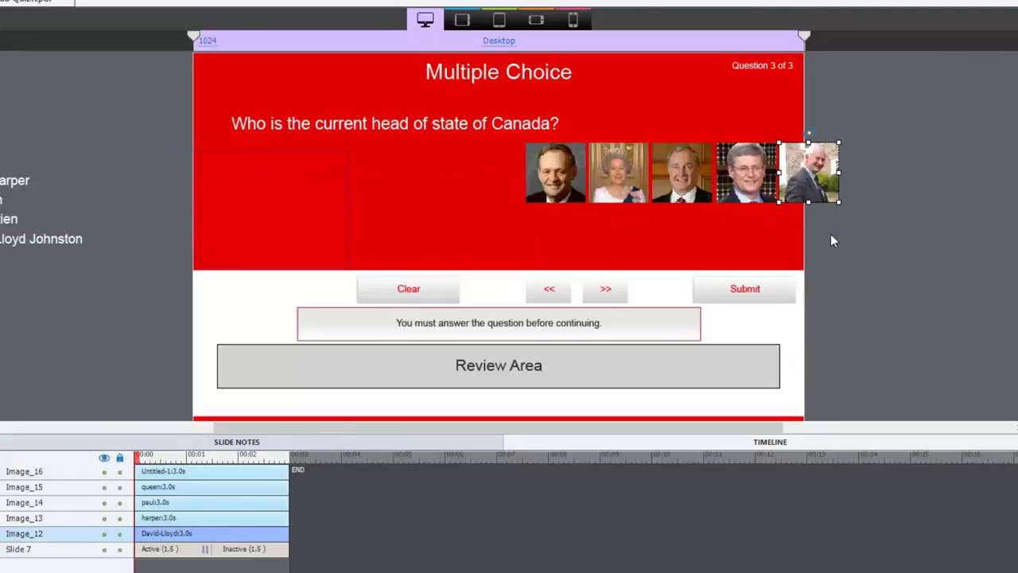
Step: Select all five portraits in the row together
click(847, 240)
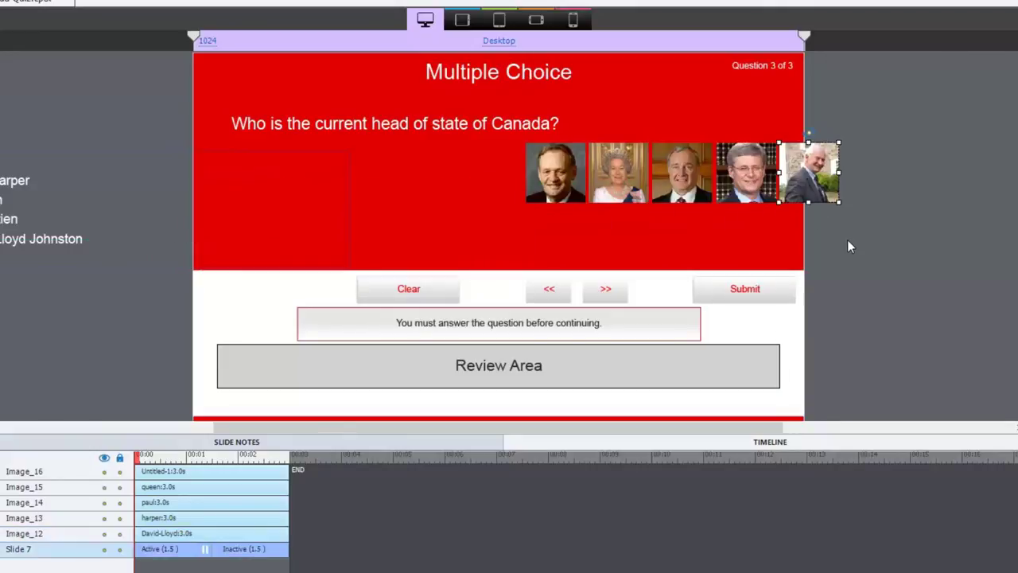
key(ctrl+a)
right_click(561, 197)
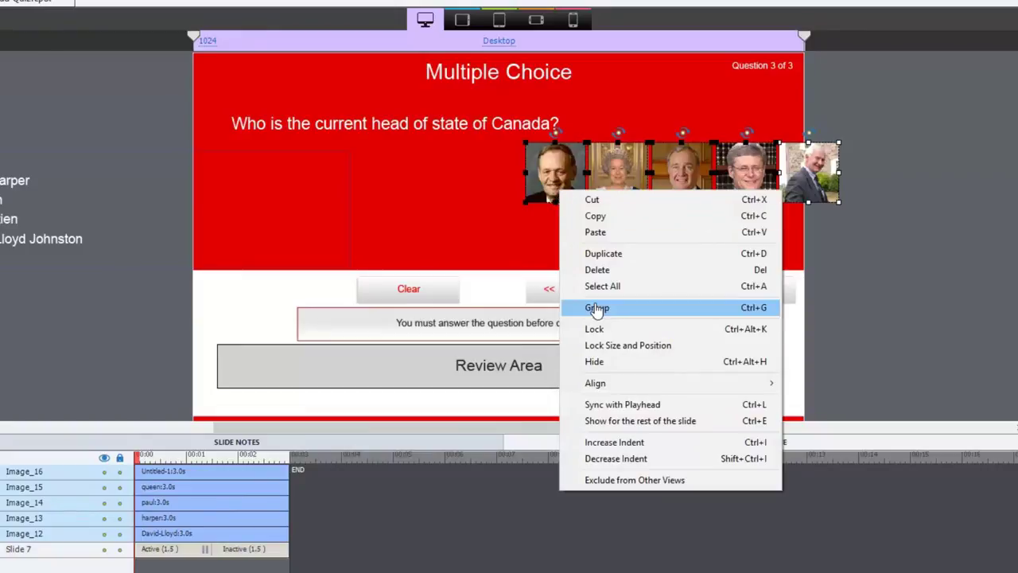
click(906, 277)
drag(906, 160, 586, 230)
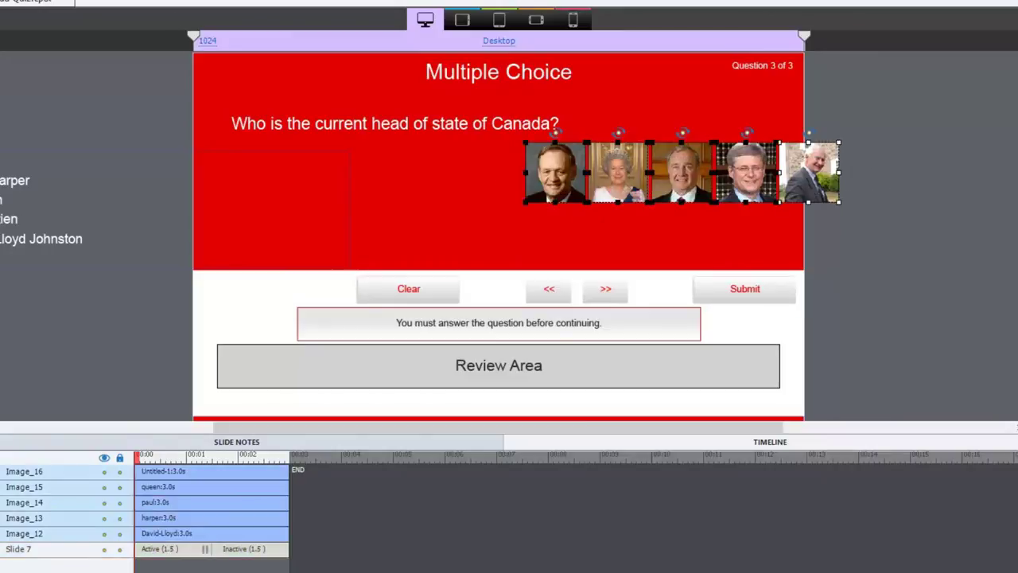